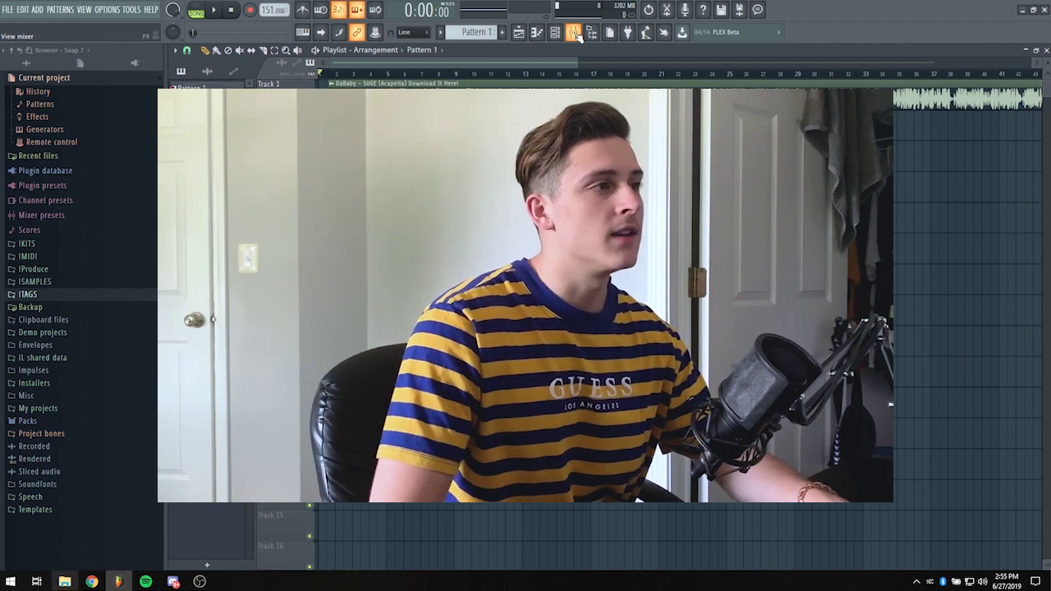
Open the Pitcher effect on mixer Insert 1 to view its key and scale settings
click(577, 41)
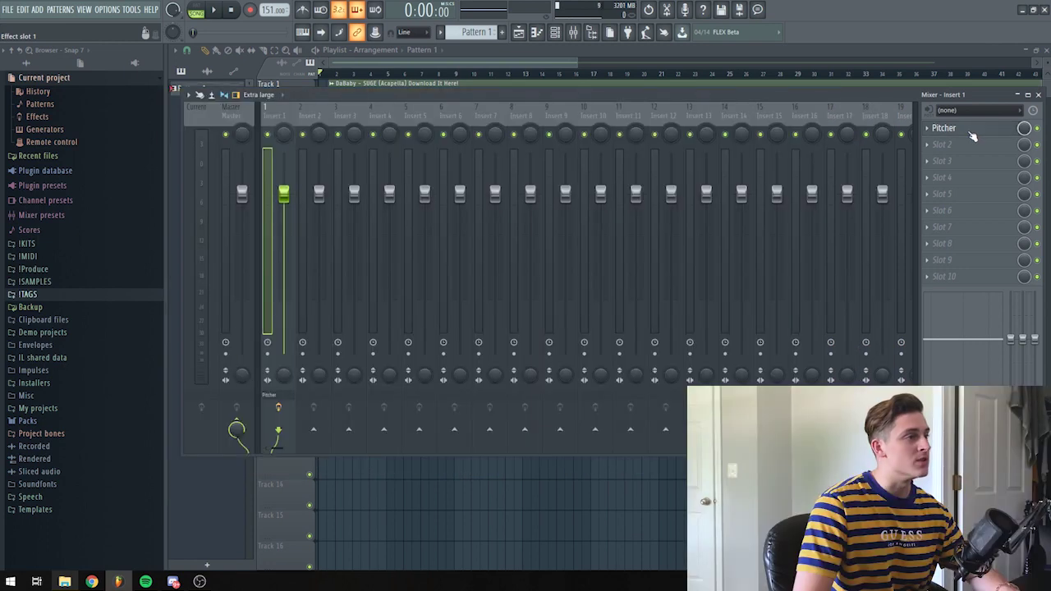
click(983, 127)
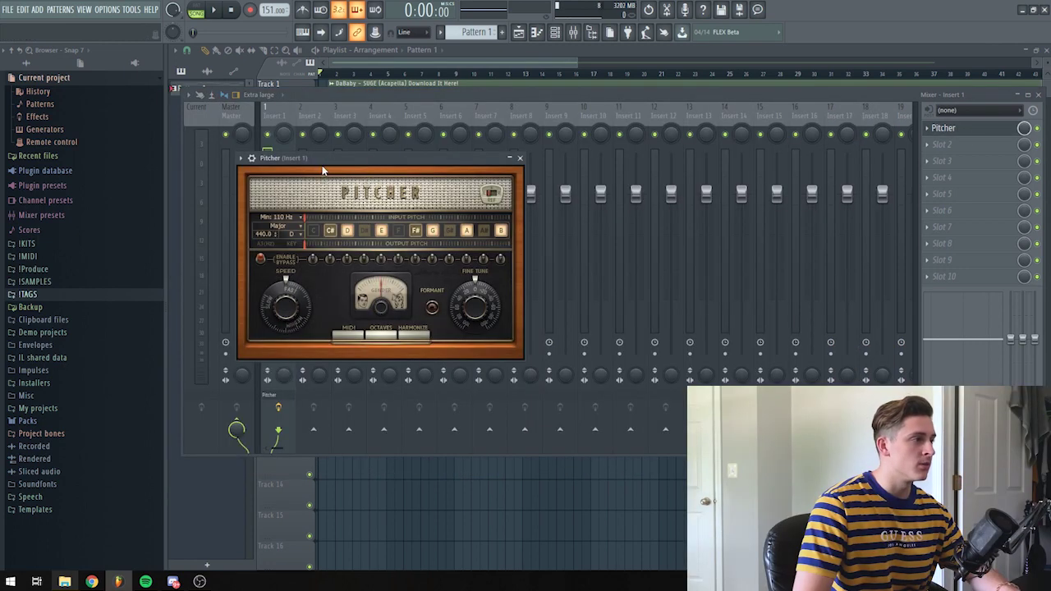
drag(364, 157, 389, 147)
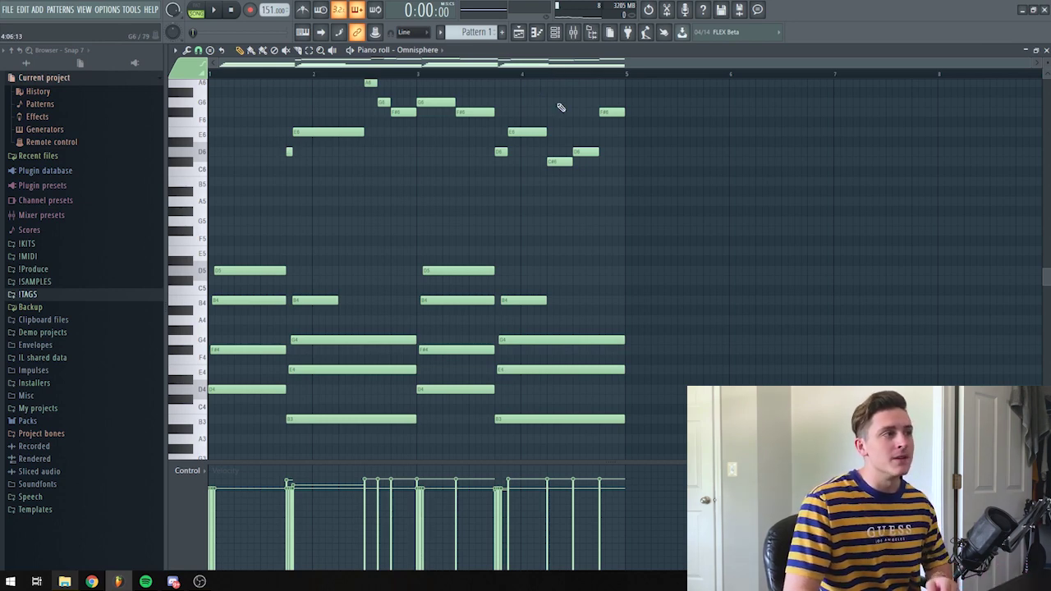
Select the high melody notes between C#6 and A6 in the Omnisphere piano roll and play the pattern
scroll(253, 216, up, 2)
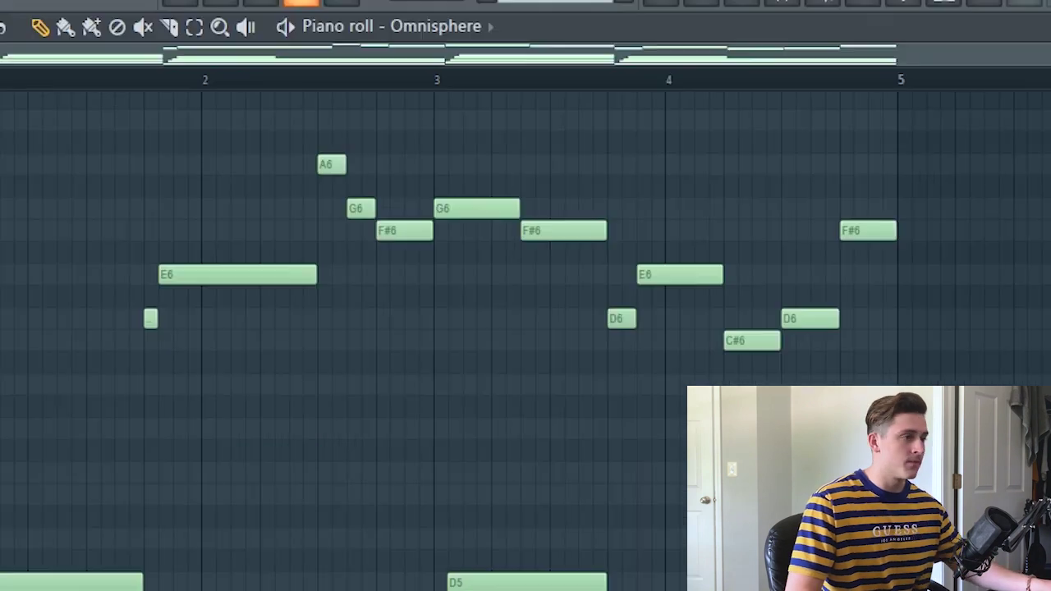
drag(669, 245, 267, 109)
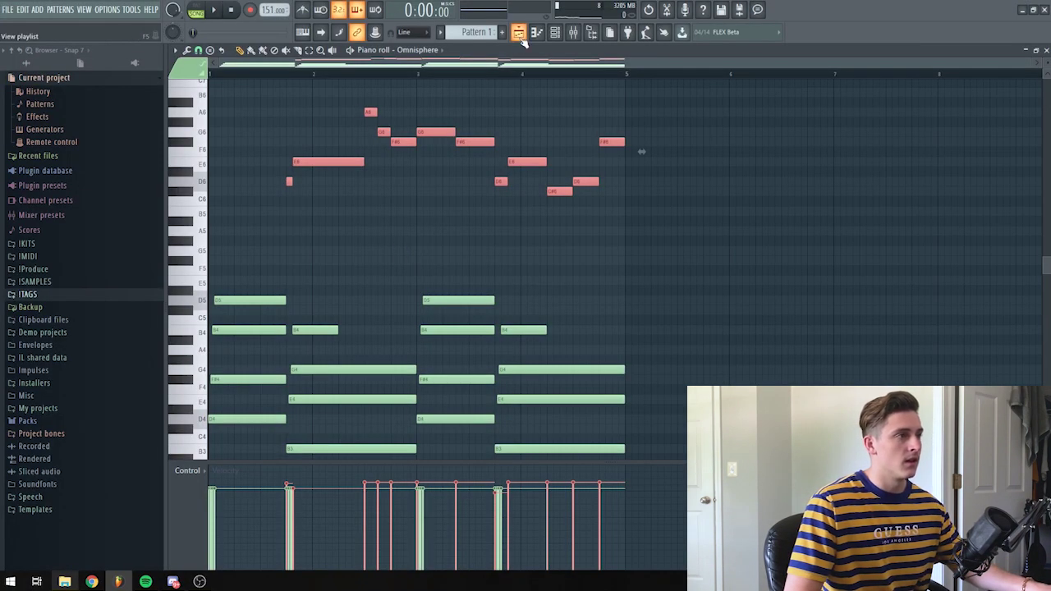
key(space)
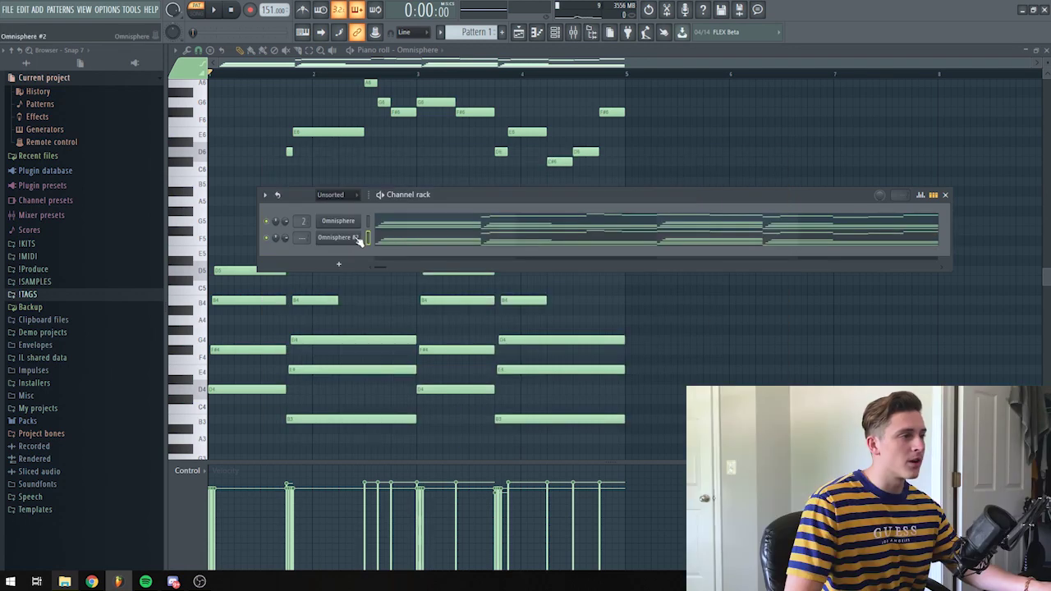
Delete the high melody notes from the Omnisphere #2 piano roll, keeping only the lower chord notes
click(403, 250)
mouse_move(276, 197)
mouse_down()
mouse_move(331, 129)
mouse_move(443, 95)
mouse_up()
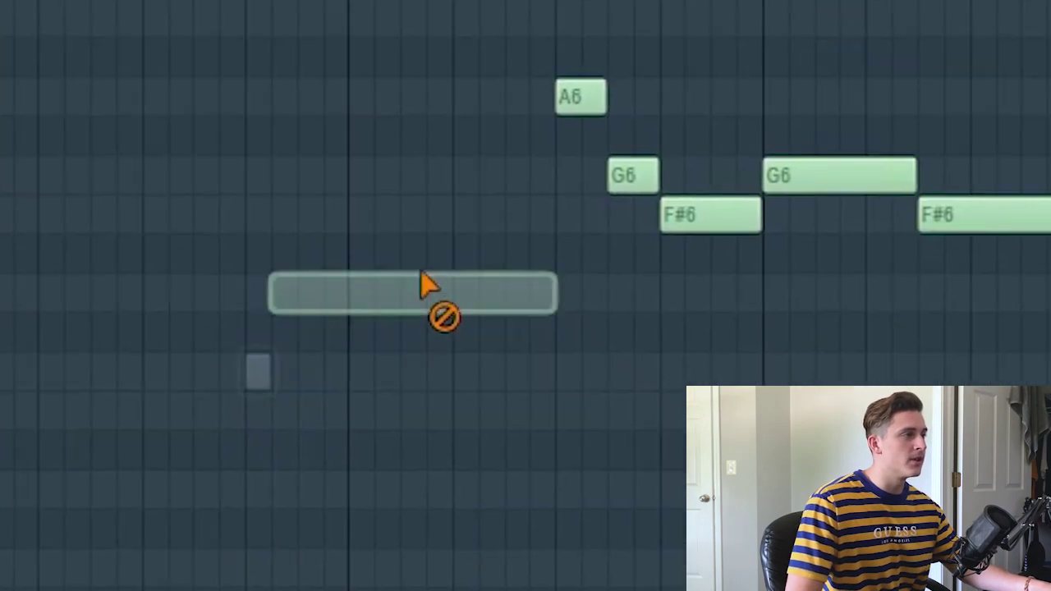
mouse_move(296, 172)
mouse_down()
mouse_move(409, 234)
mouse_move(384, 311)
mouse_move(442, 262)
mouse_move(433, 393)
mouse_move(523, 355)
mouse_move(431, 332)
mouse_move(596, 144)
mouse_up()
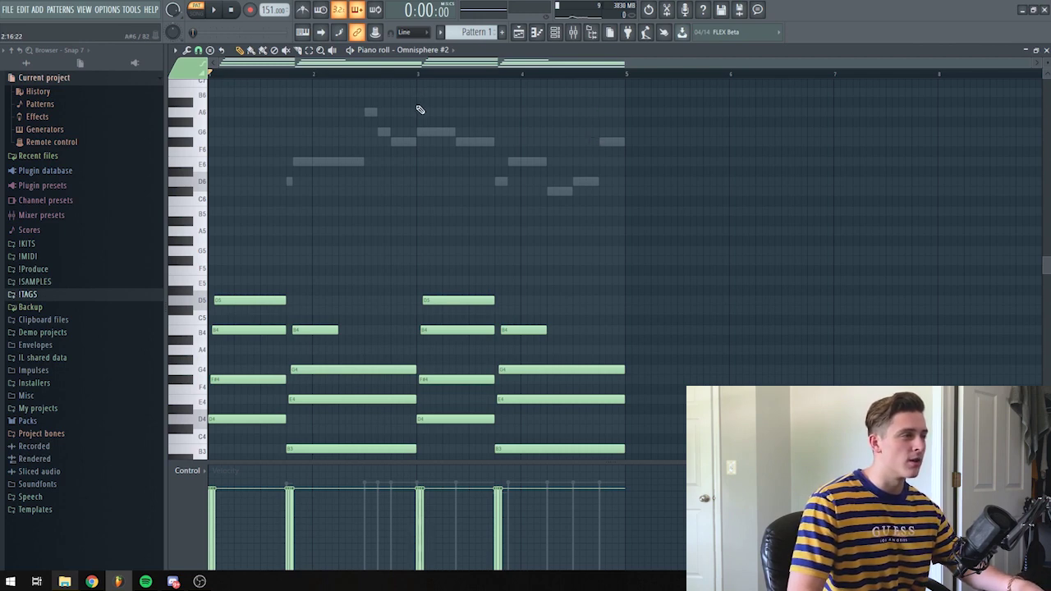
scroll(420, 115, down, 3)
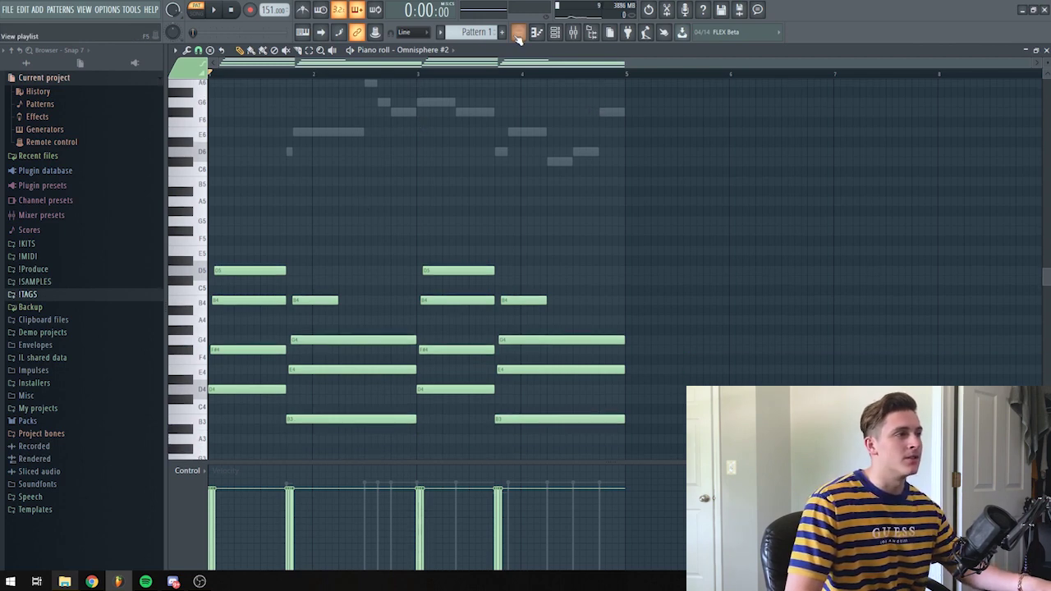
Play the Omnisphere #2 chords on their own and lower that channel's volume
click(555, 33)
key(space)
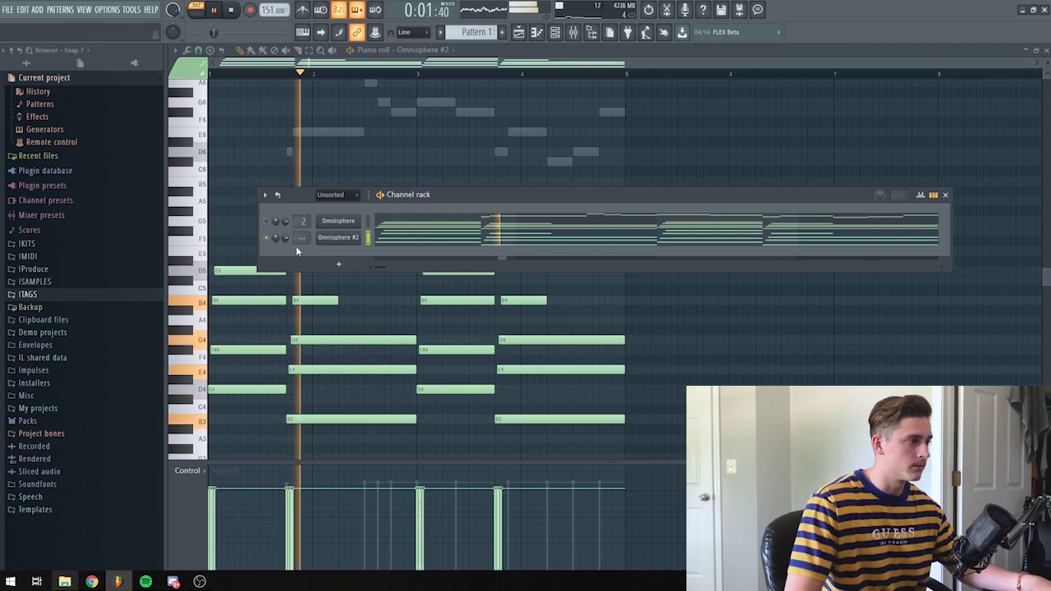
drag(286, 238, 286, 255)
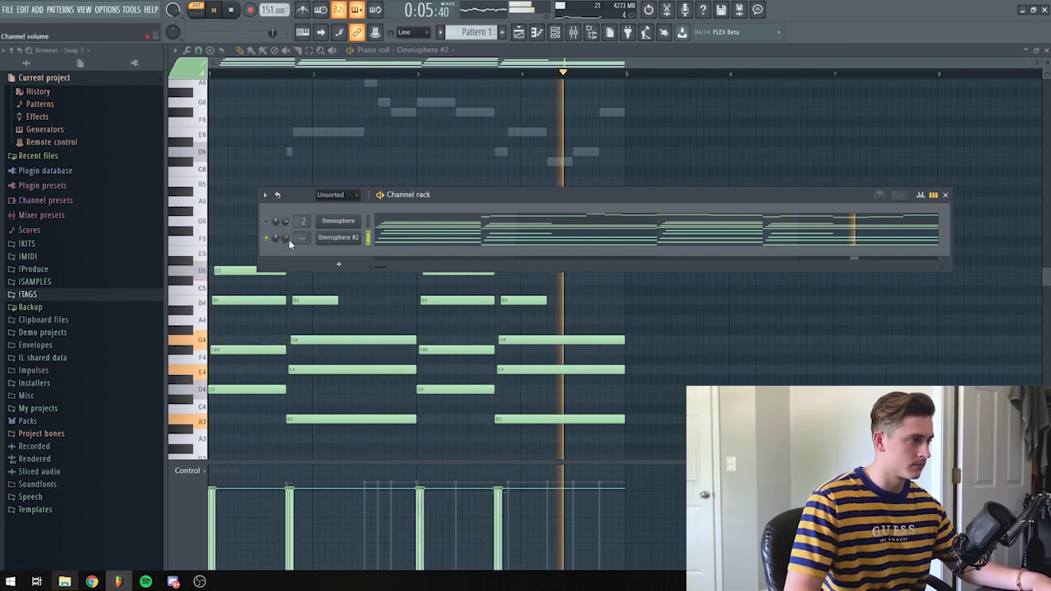
key(space)
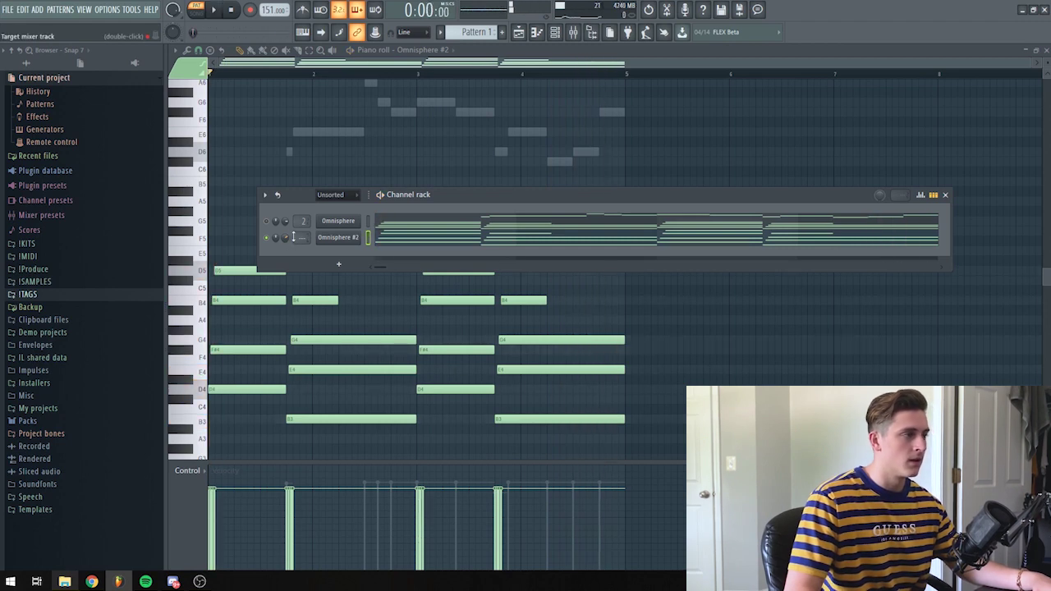
Load FabFilter Pro-Q 2 in slot 10 of mixer Insert 3 and switch it to the CLAP preset
click(572, 35)
click(929, 284)
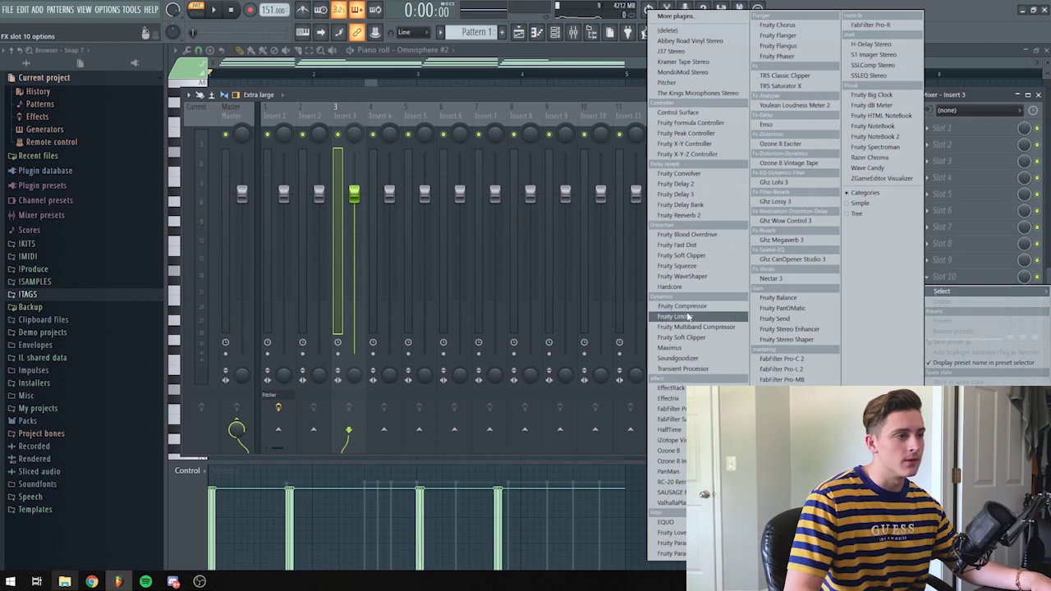
click(672, 409)
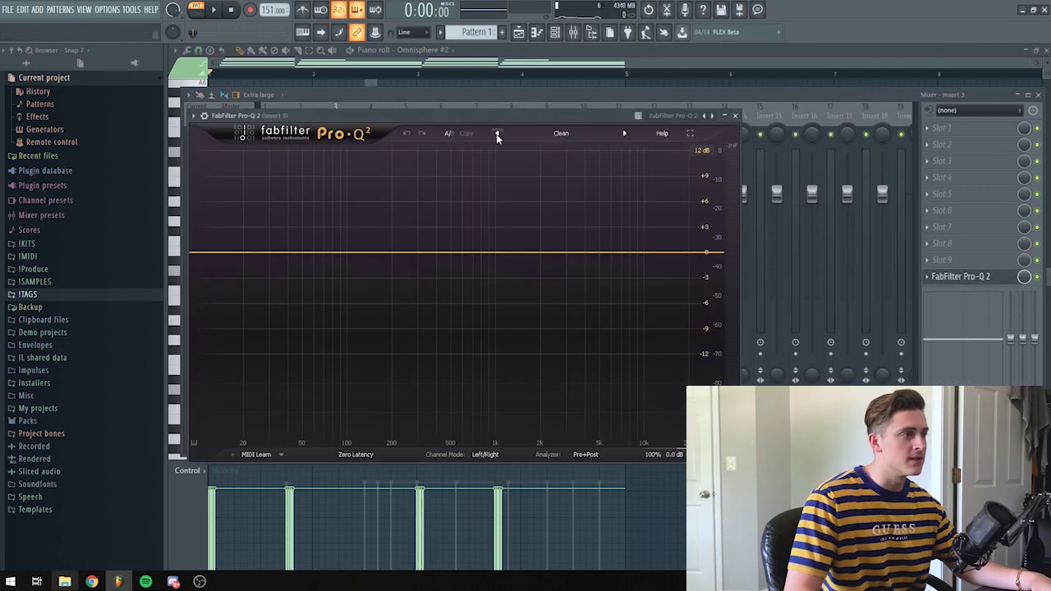
click(497, 133)
During playback, add a 30 dB/oct high cut at about 13120 Hz and move the low cut to about 270 Hz
mouse_move(378, 259)
key(space)
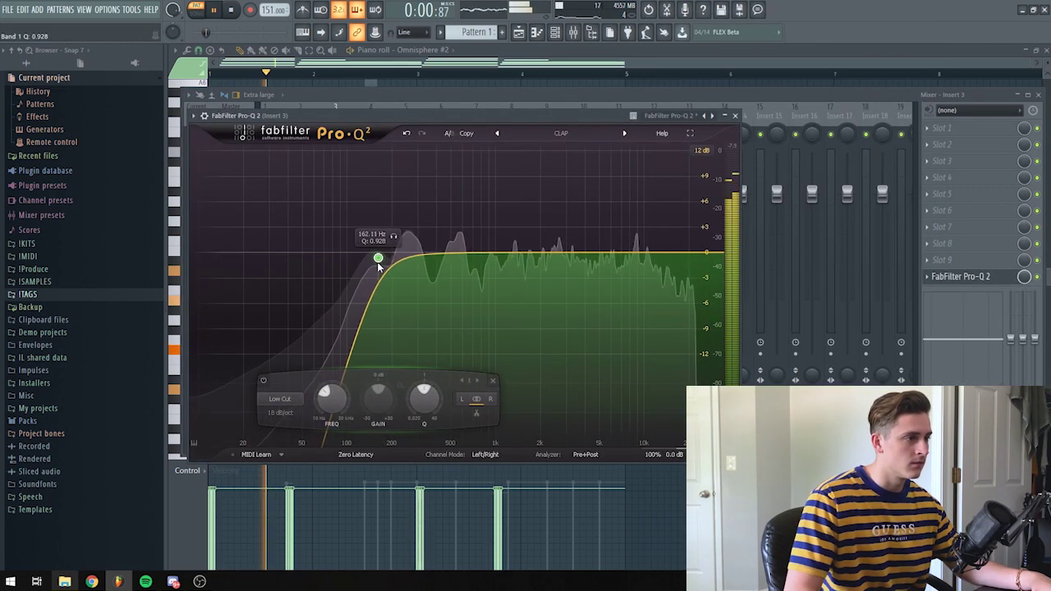
drag(673, 252, 662, 267)
click(493, 399)
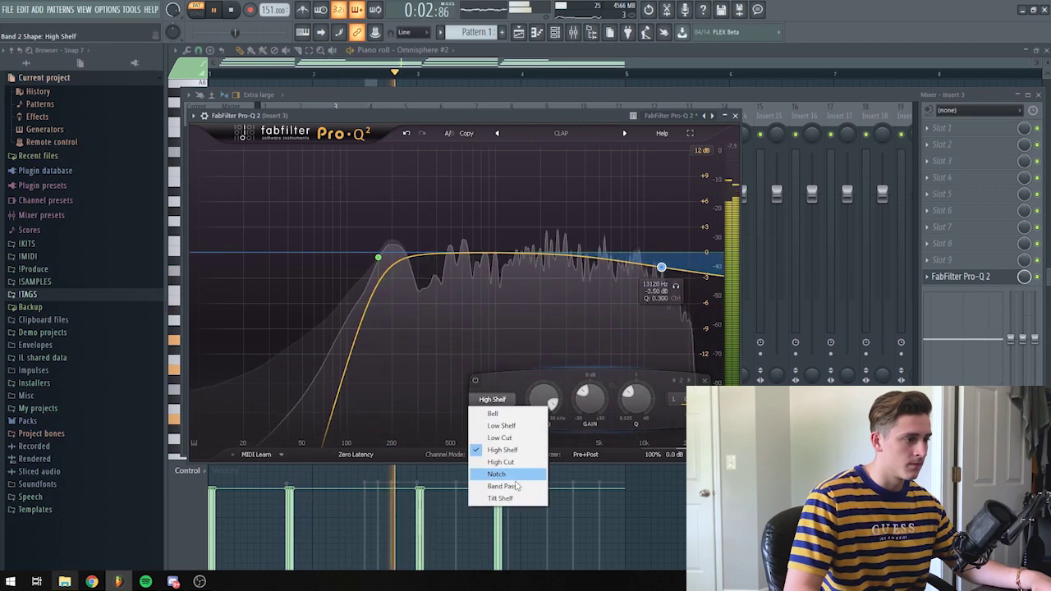
click(500, 463)
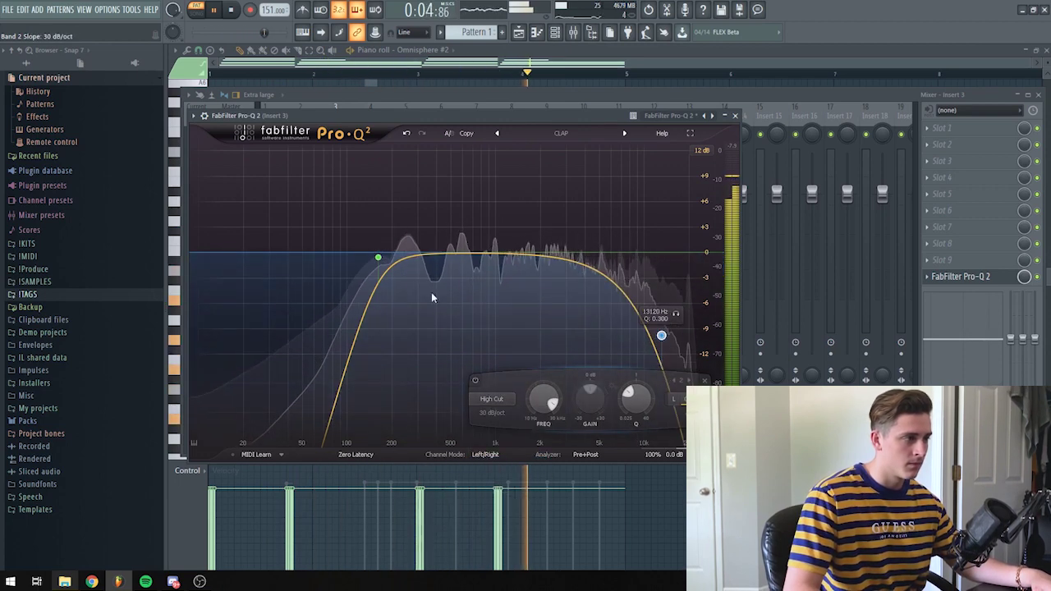
drag(378, 257, 410, 273)
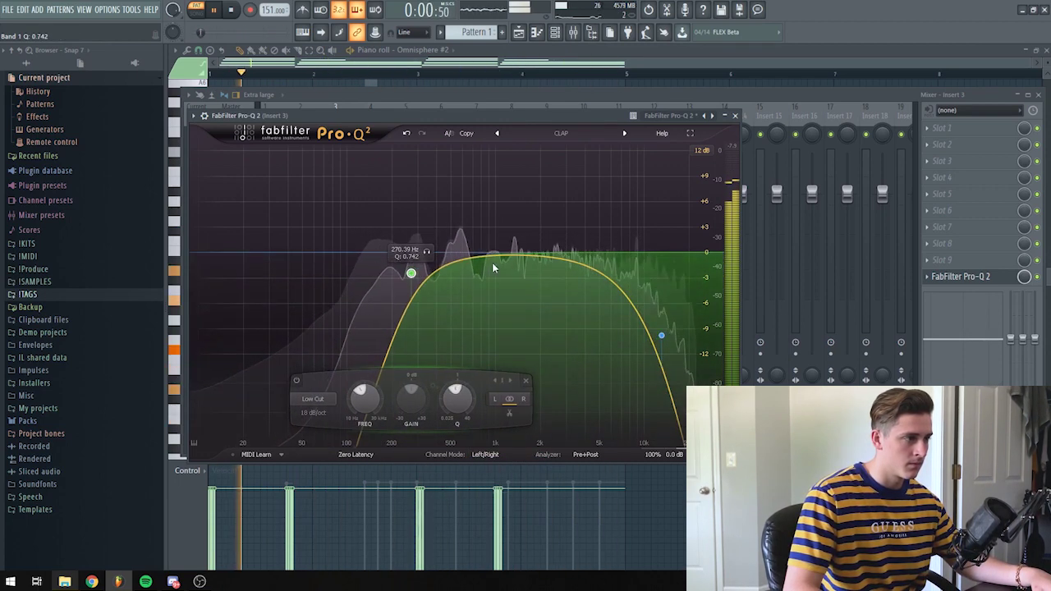
Add Ozone 8 Imager in slot 9 and RC-20 Retro Color in slot 8 of Insert 3, and review their settings
click(982, 278)
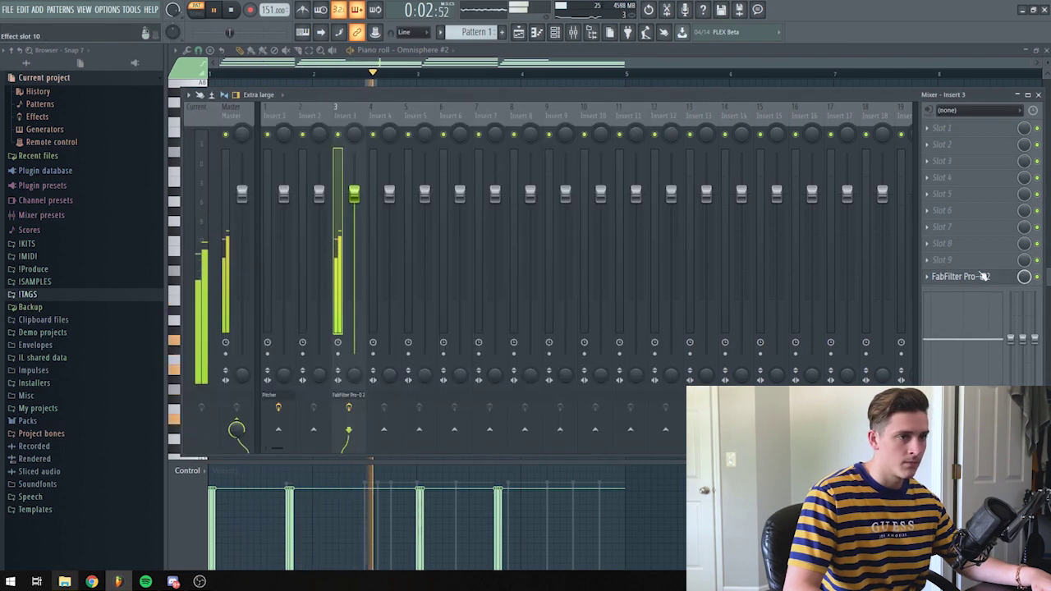
right_click(983, 278)
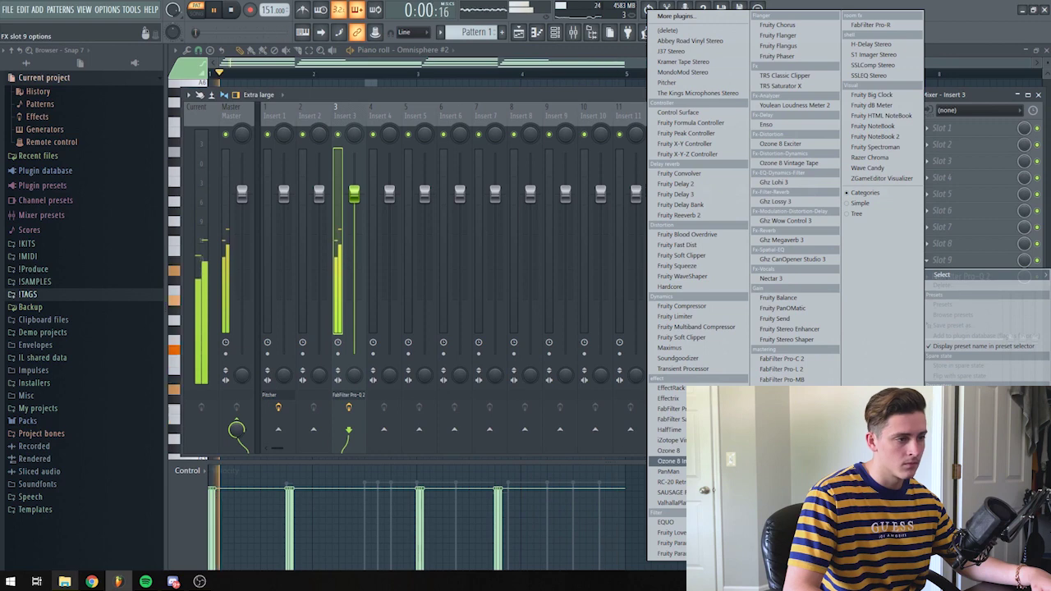
click(672, 481)
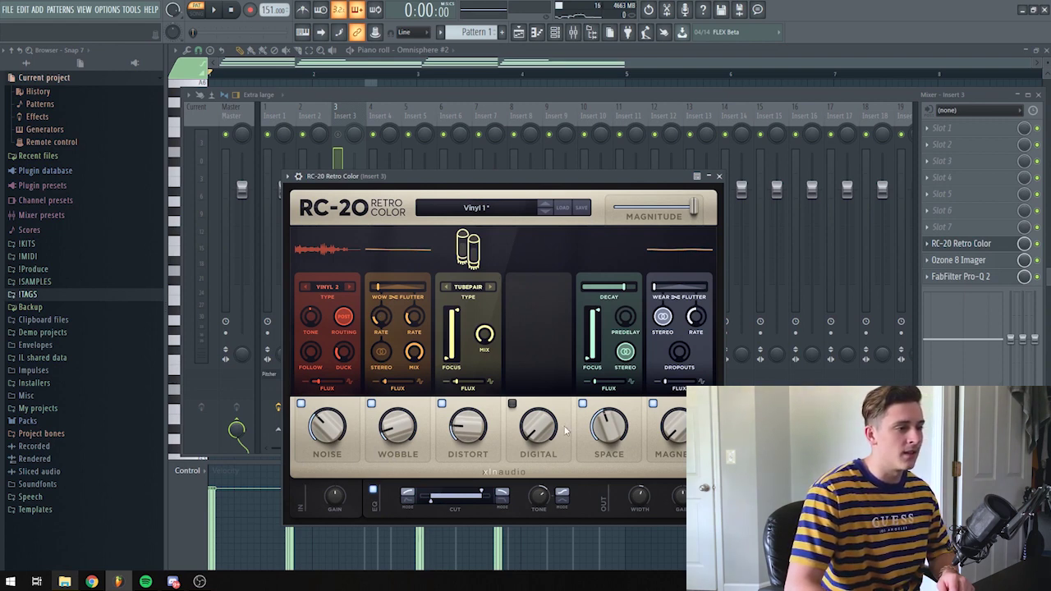
click(719, 176)
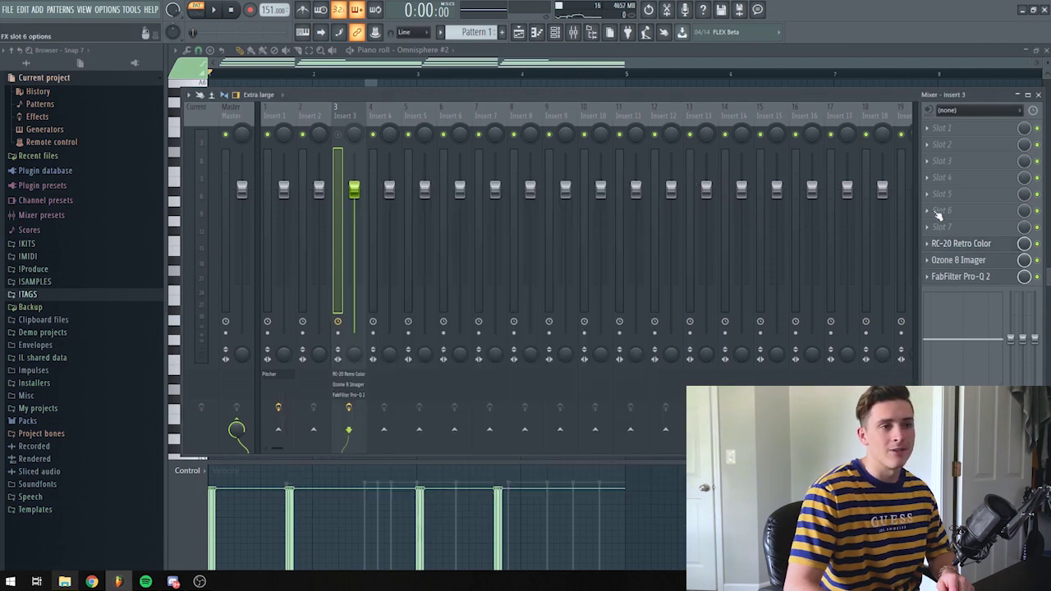
click(941, 260)
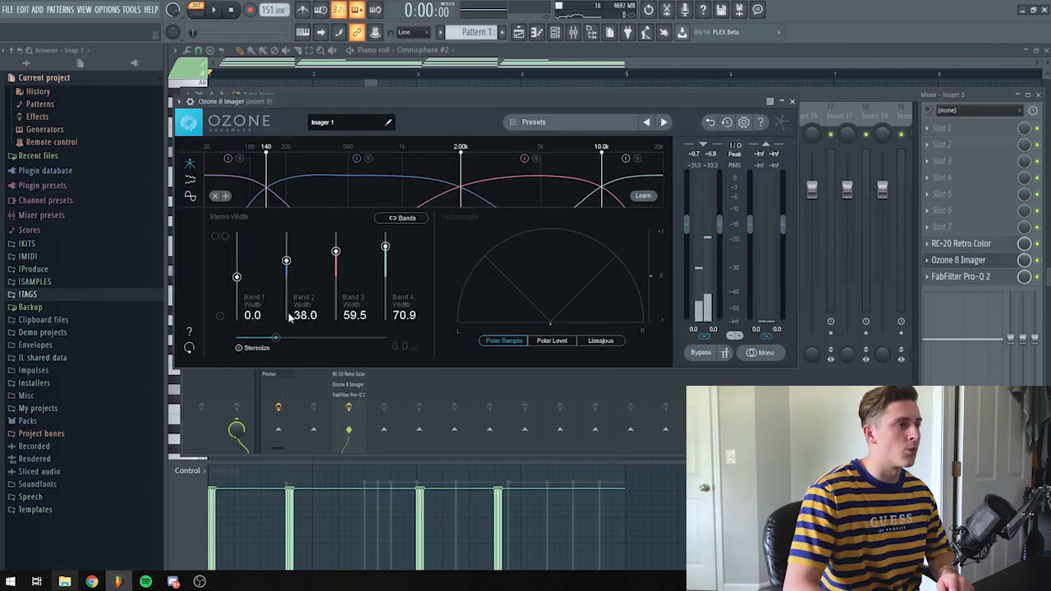
click(794, 103)
Play both Omnisphere channels together and lower the Insert 3 fader to balance the chord layer
click(555, 32)
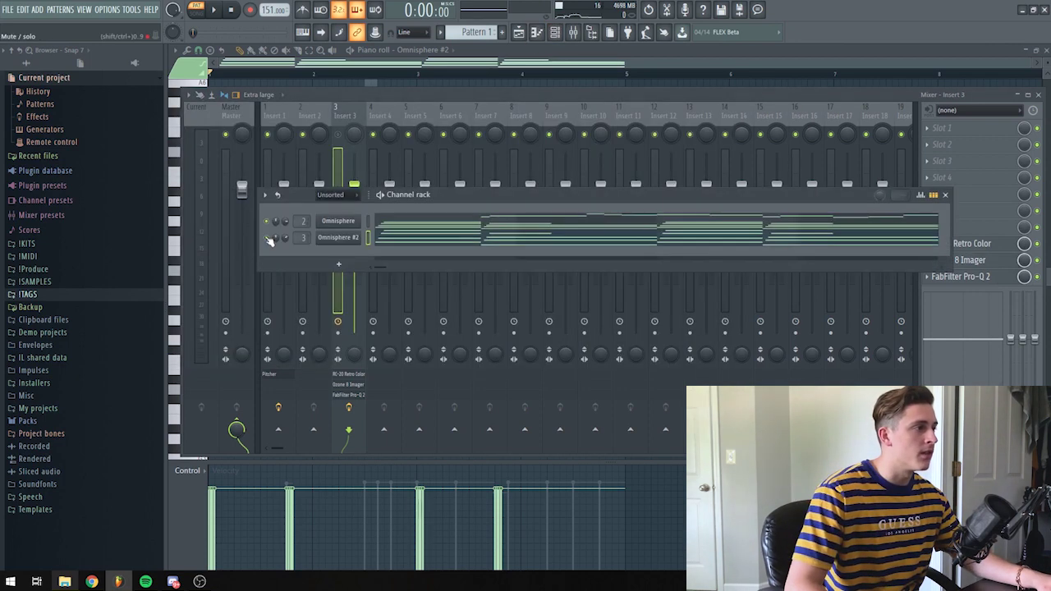
key(F6)
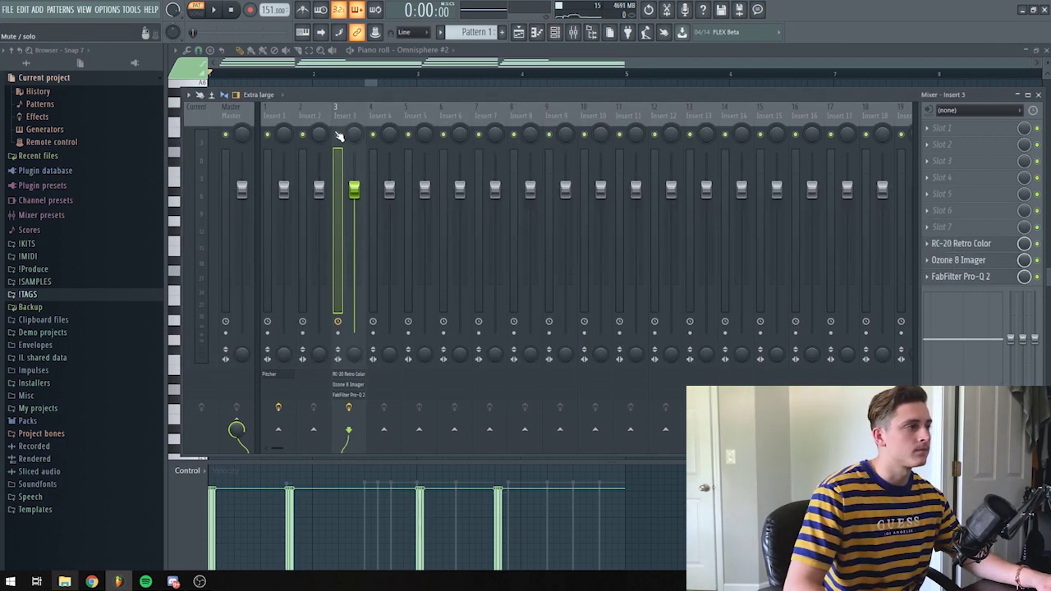
key(space)
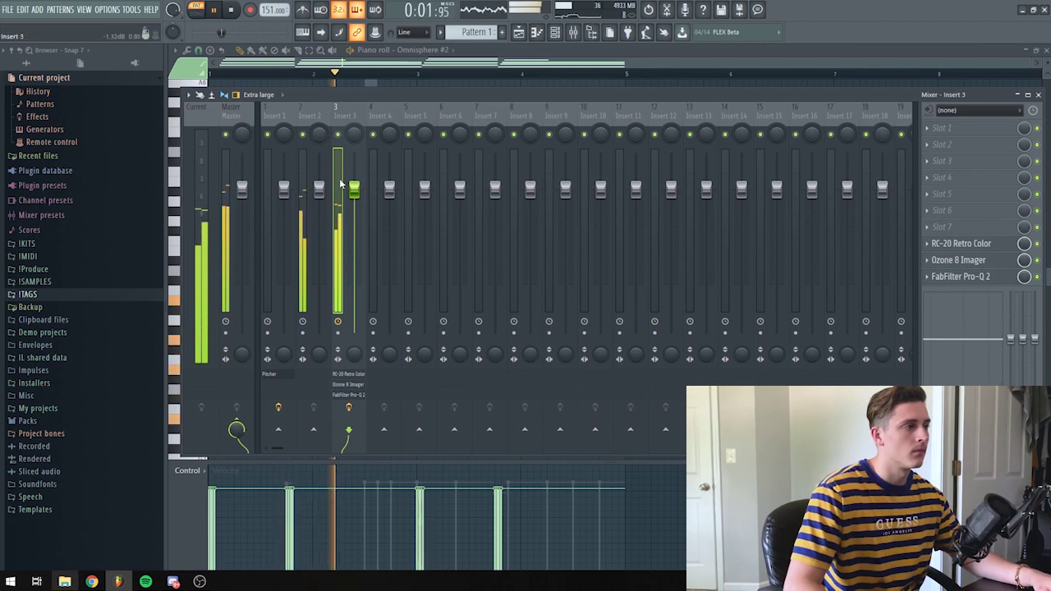
drag(354, 190, 354, 206)
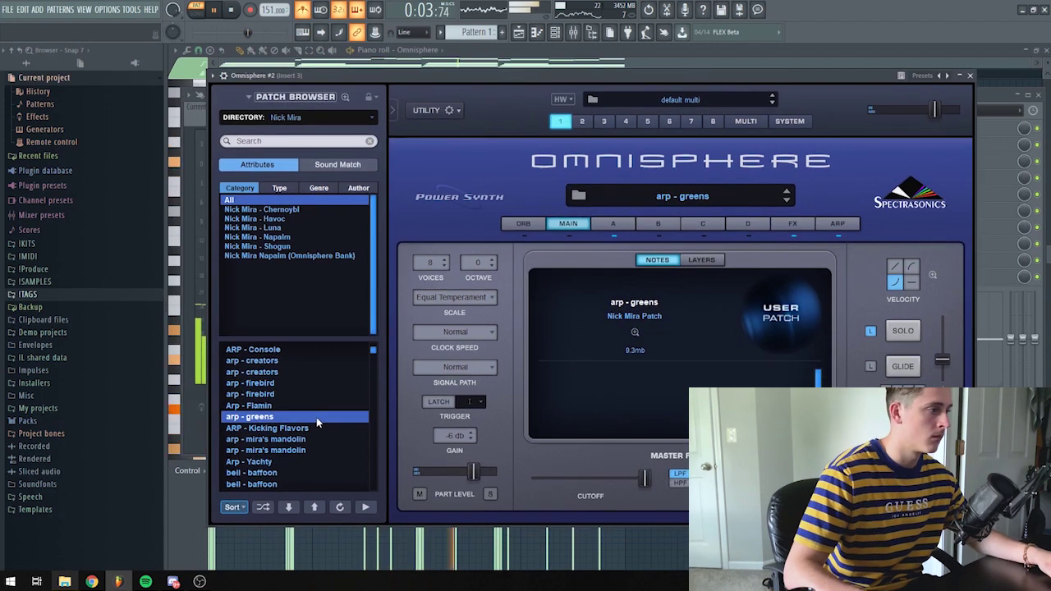
Add FabFilter Pro-Q 2 with the CLAP low cut in slot 10 of Insert 3 and play the pattern through it
click(970, 76)
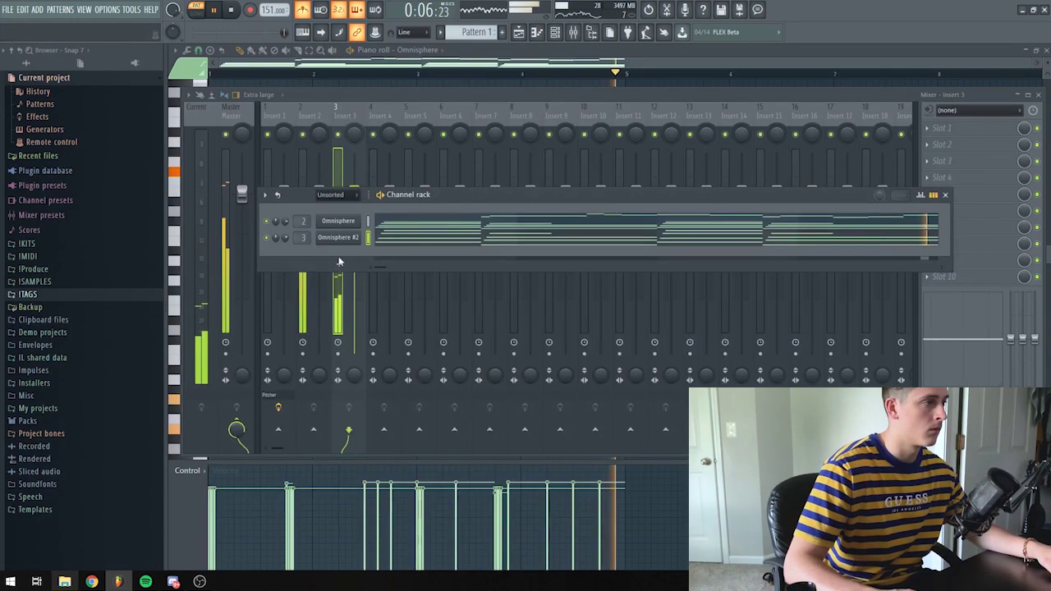
click(352, 170)
click(953, 276)
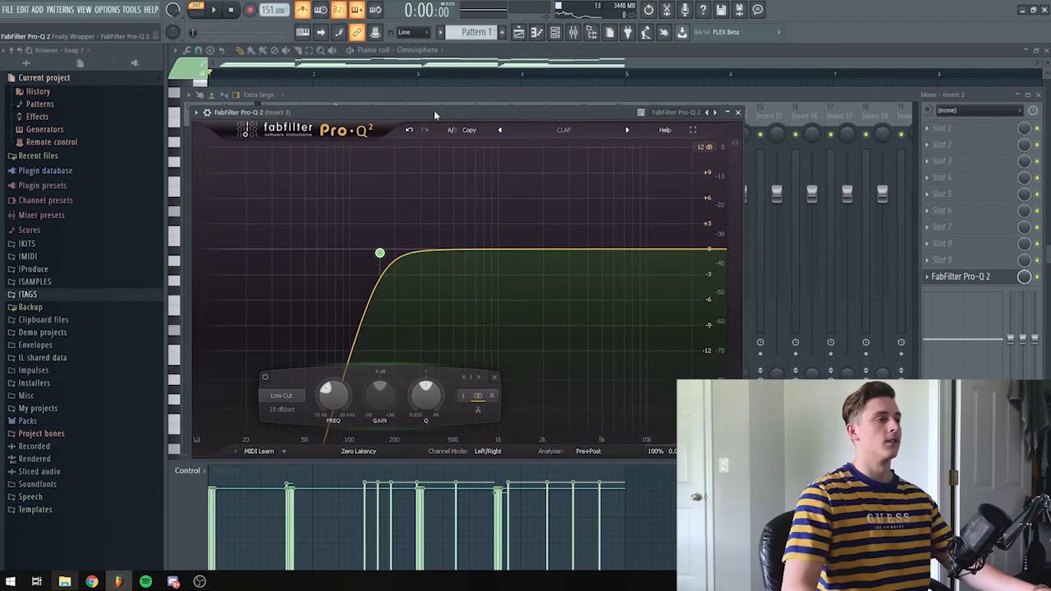
key(space)
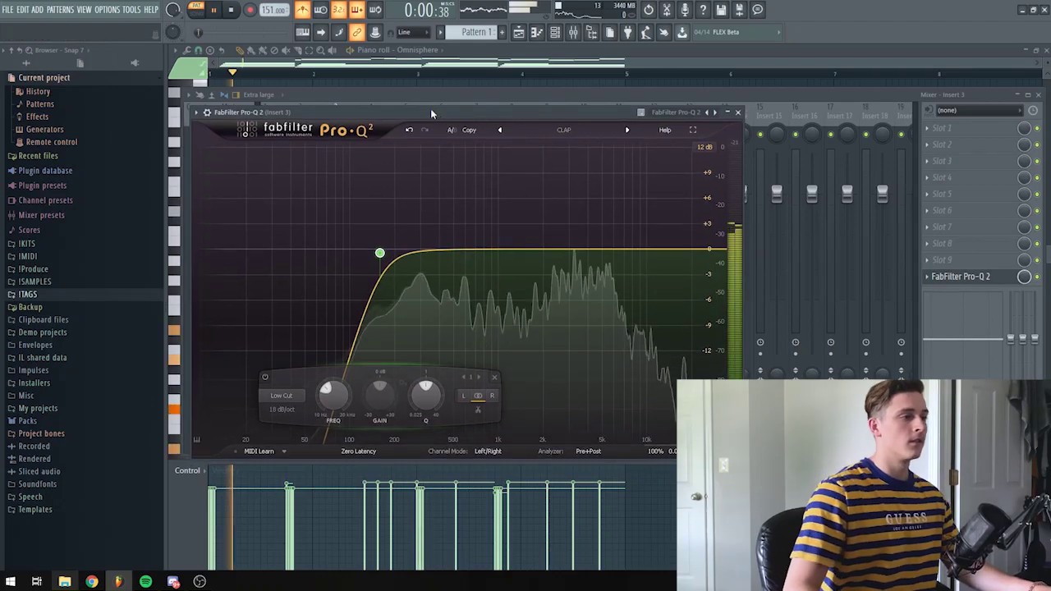
click(738, 114)
Lower the Insert 2 fader to about -2.1 dB
drag(318, 193, 319, 207)
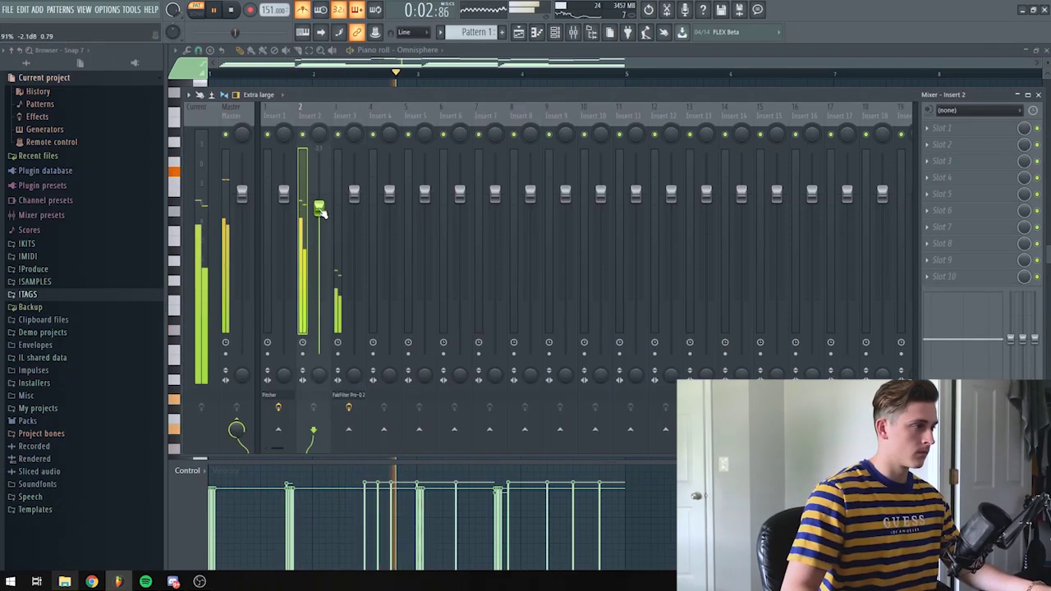
click(296, 222)
right_click(355, 197)
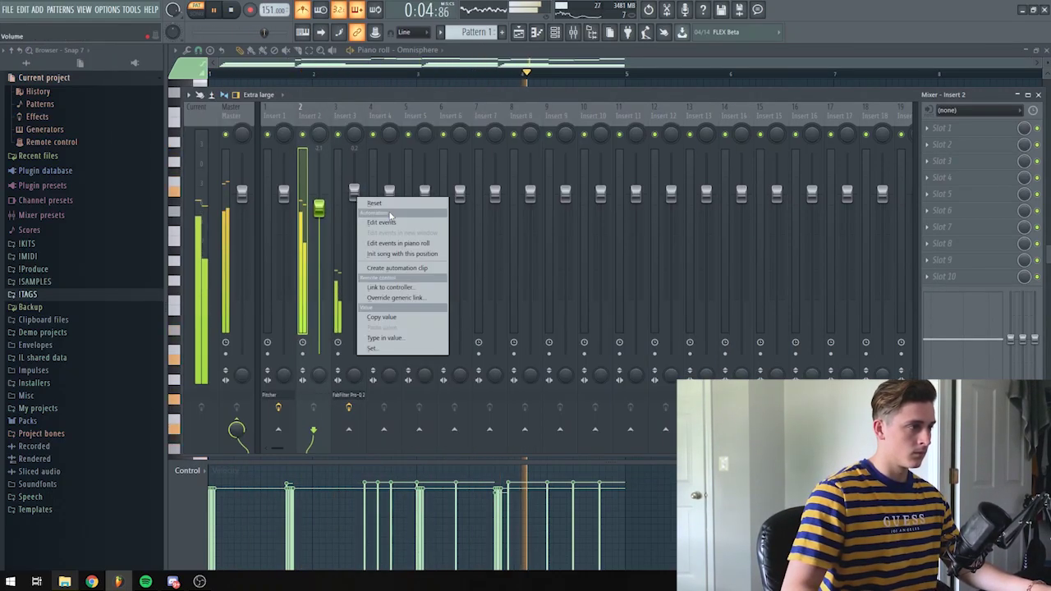
key(Escape)
Load FabFilter Pro-Q 2 with the CLAP preset in slot 10 of Insert 2 and set its low cut to about 194 Hz
click(945, 277)
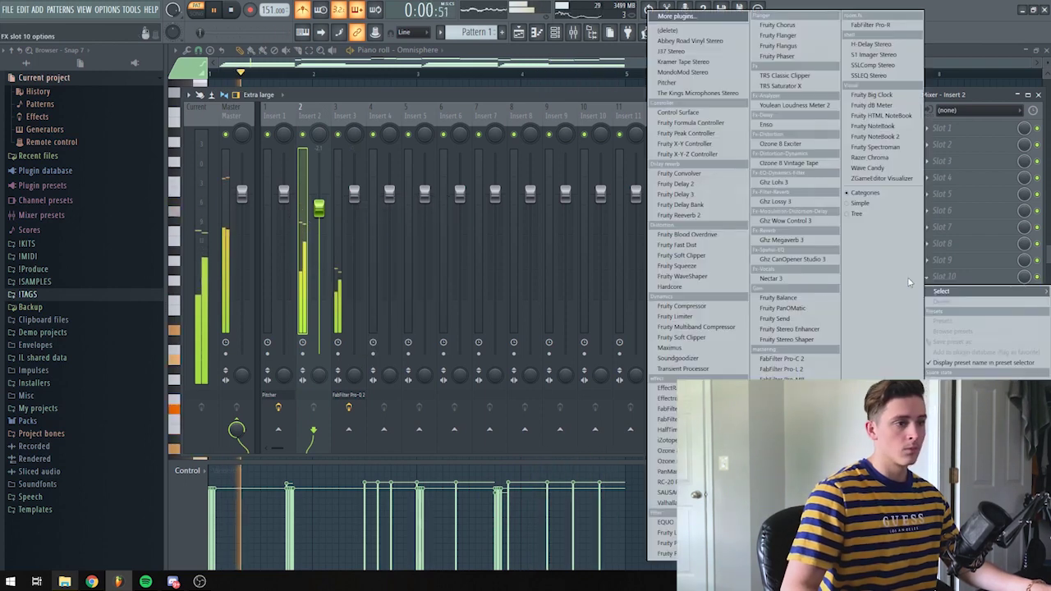
click(782, 389)
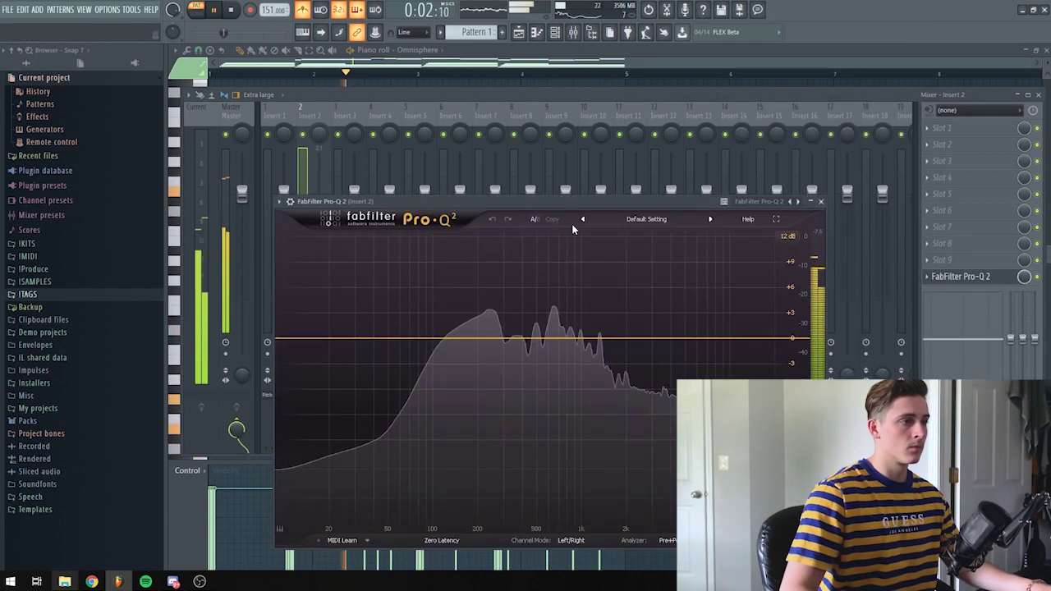
click(463, 340)
drag(460, 346, 472, 356)
scroll(474, 349, down, 2)
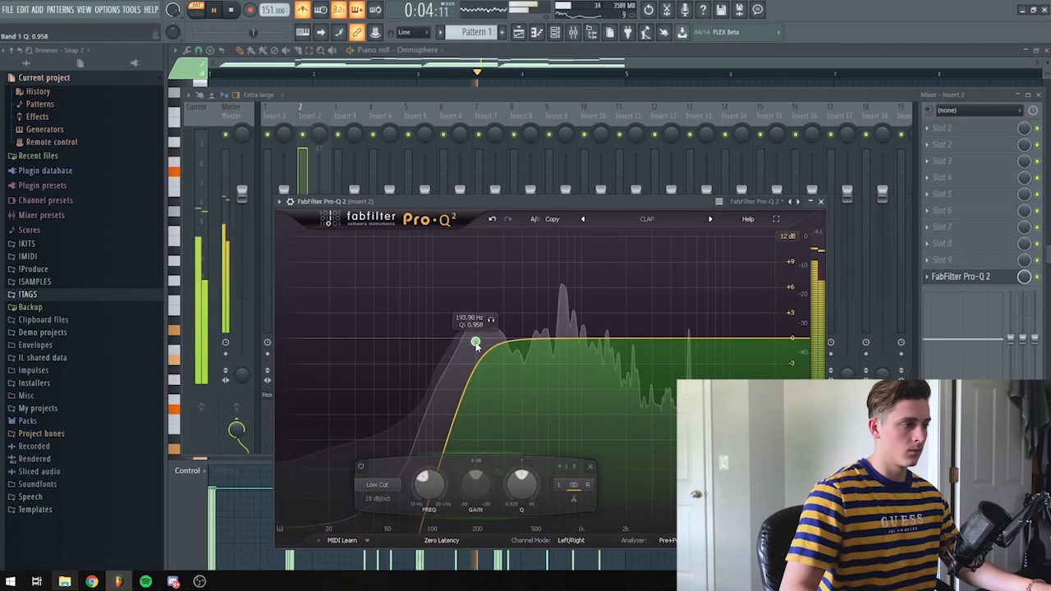
Add a 36 dB/oct high cut band to the Insert 2 FabFilter Pro-Q 2 and lower its cutoff to roll off the highs
drag(731, 339, 735, 372)
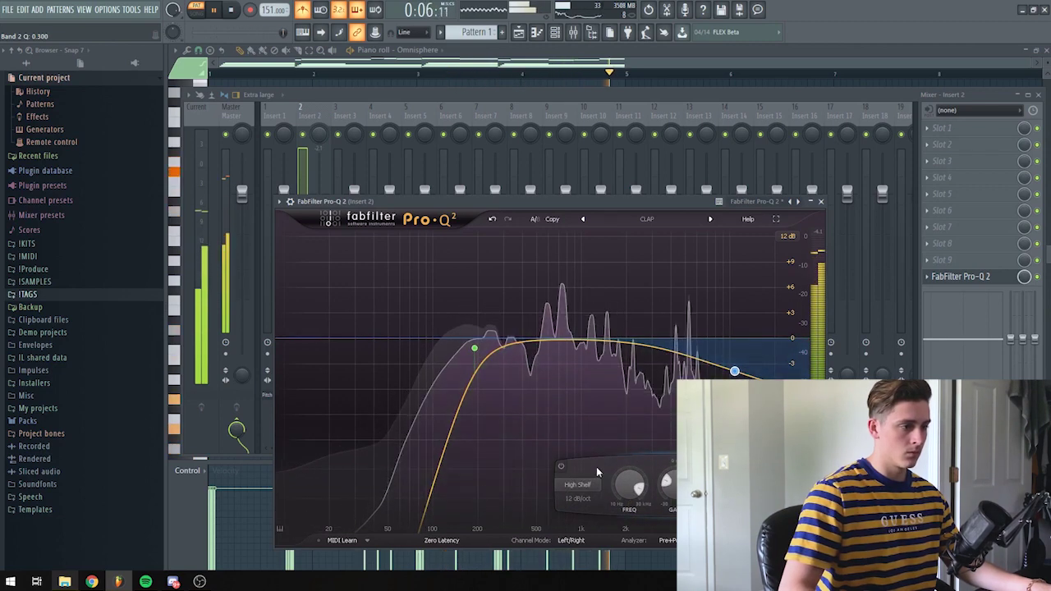
click(577, 485)
click(585, 448)
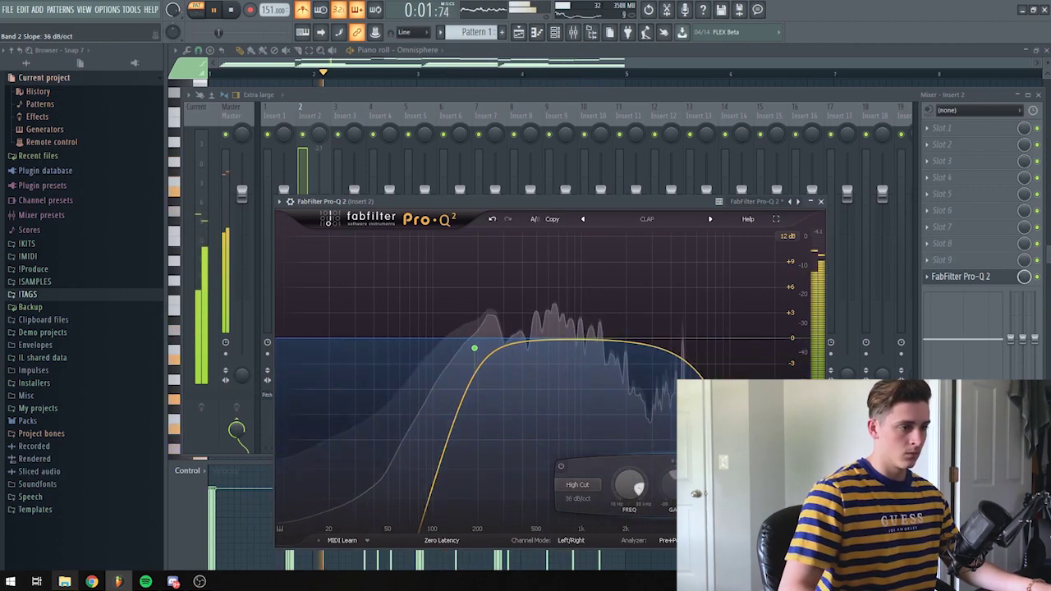
drag(735, 339, 682, 353)
click(820, 201)
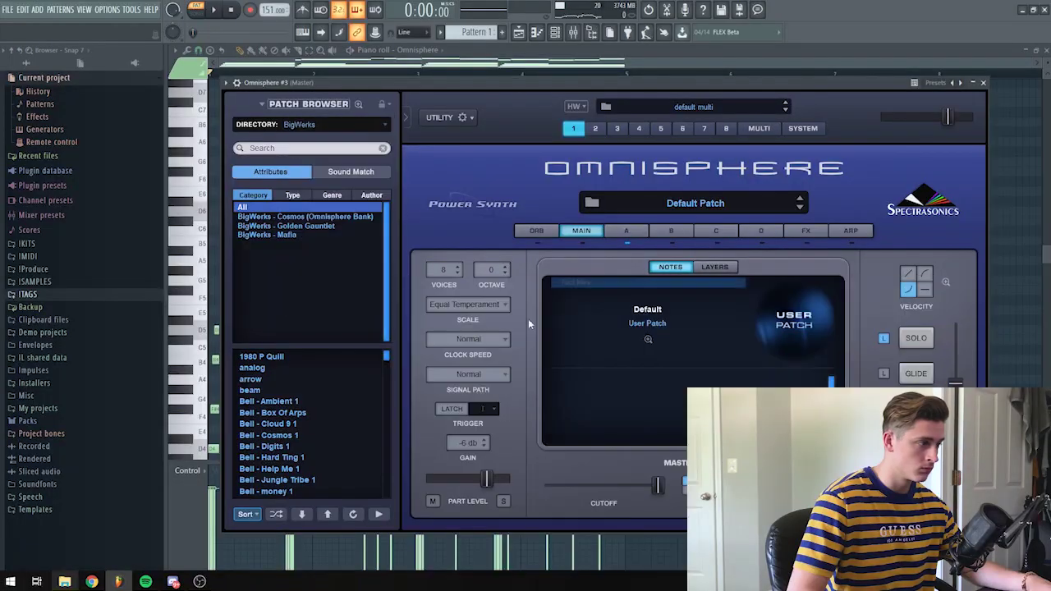
Load the Nick Mira patch Bell - DENIM in Omnisphere #3 and open that channel's piano roll
scroll(296, 426, down, 3)
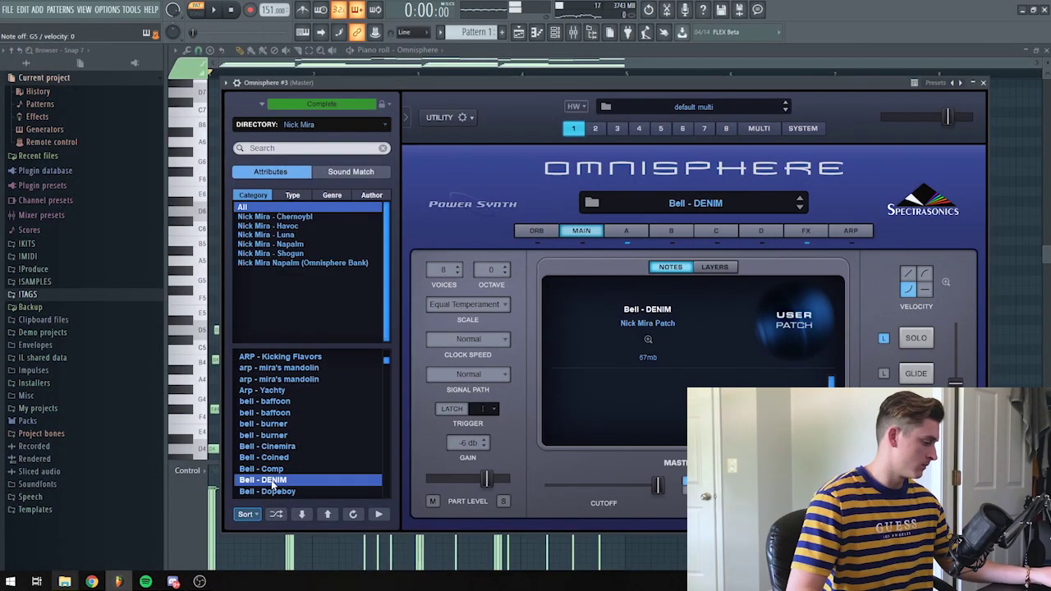
click(984, 83)
right_click(331, 255)
click(386, 256)
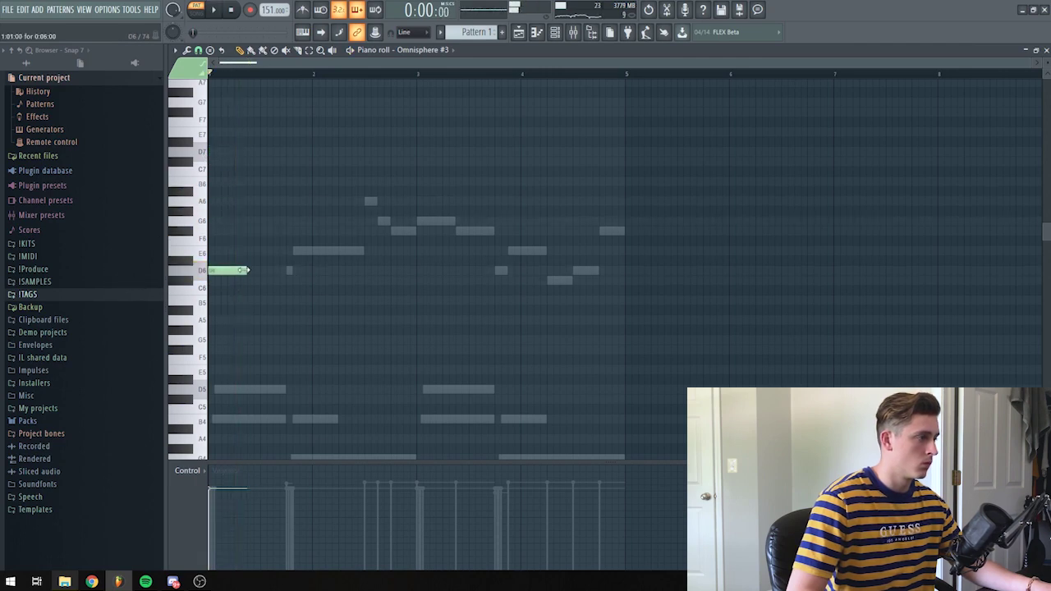
Shorten the opening D6 note to four steps, add an equally long A5 note at 1:13, and raise both velocities to maximum
key(space)
click(293, 320)
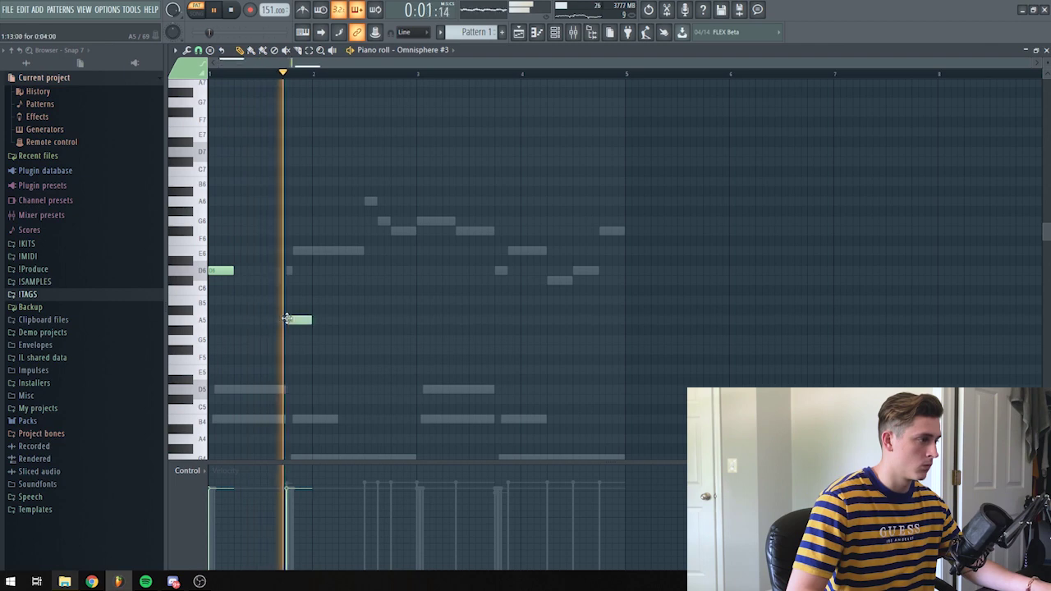
key(space)
key(space)
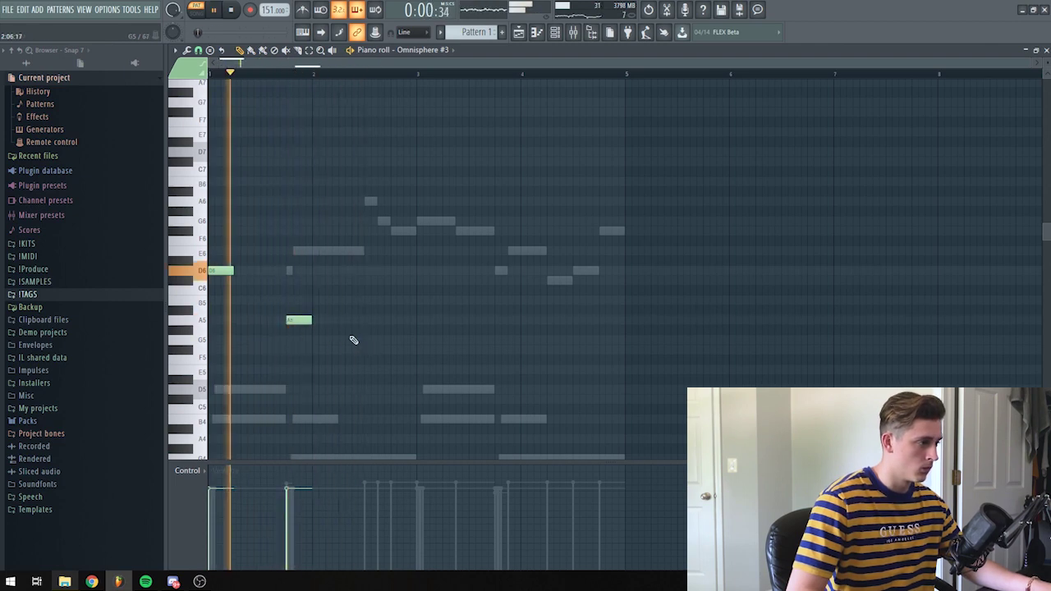
key(space)
key(space)
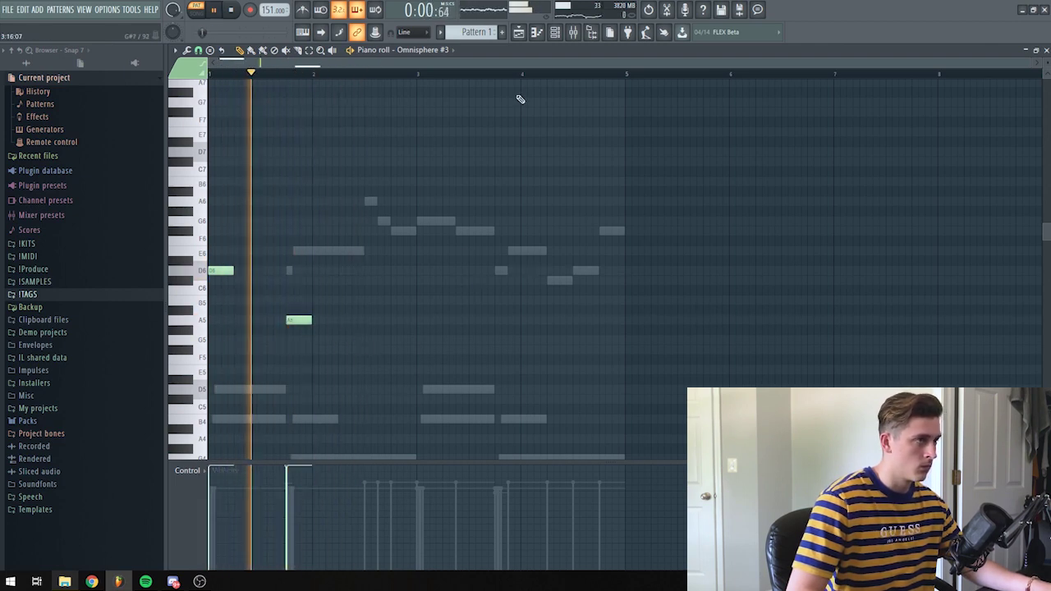
Continue the bell line with F#5 halfway through bar 2, B5 and A5 in bar 3, and E5 in bar 4, checking against playback
click(563, 37)
key(space)
key(space)
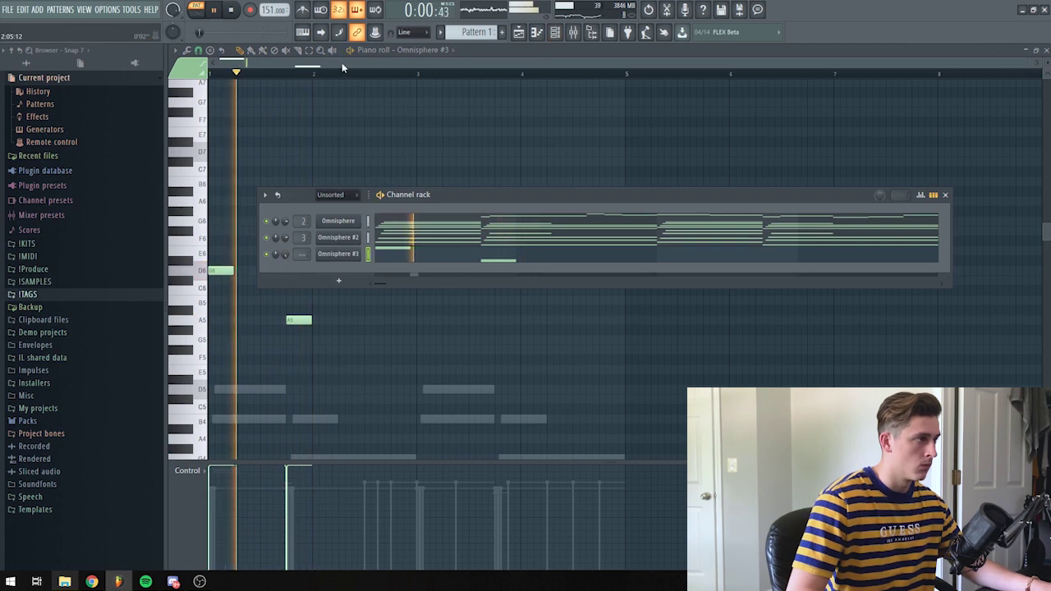
click(341, 63)
click(371, 350)
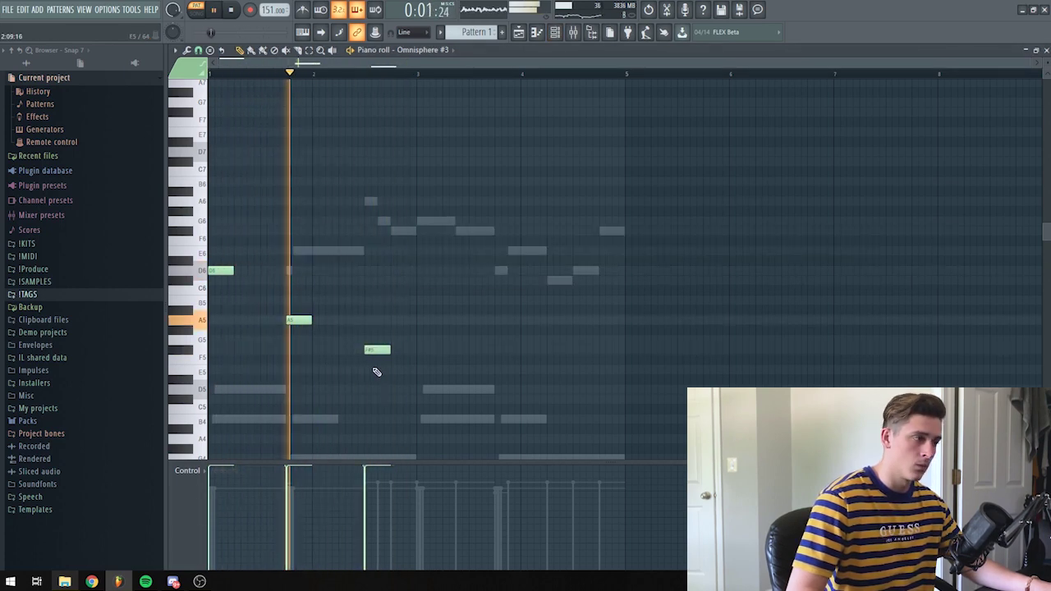
key(u)
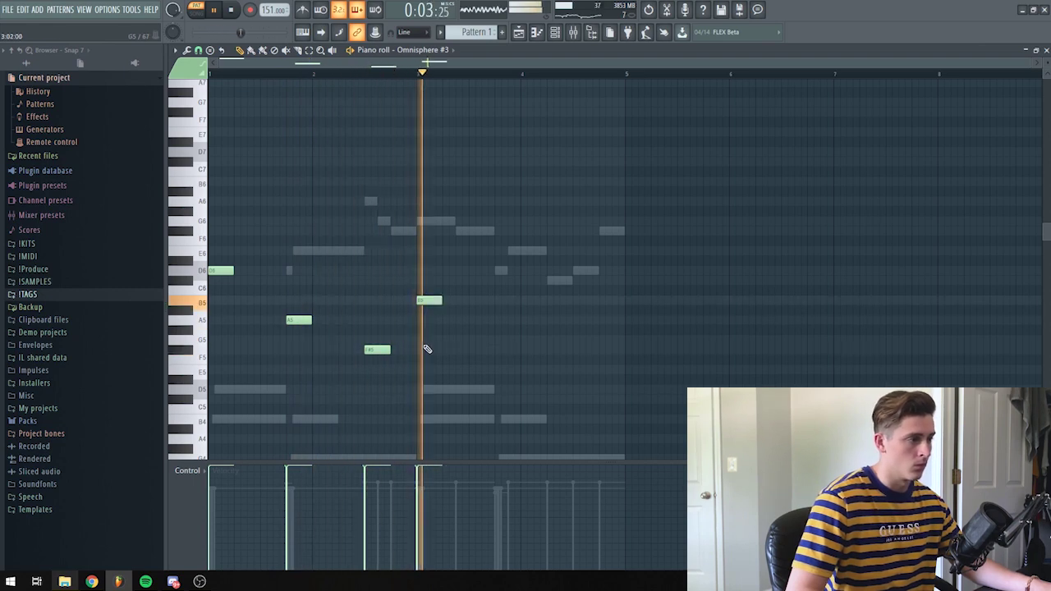
key(y)
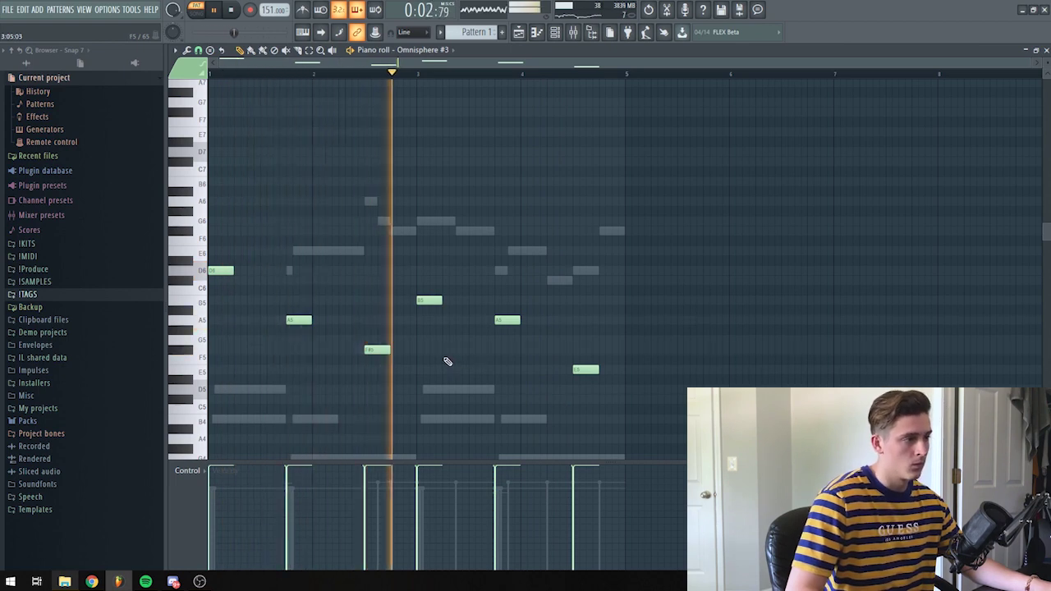
Change the last three bell notes to E6 at bar 3, C#6 near the end of bar 3, and B5 in bar 4
click(427, 250)
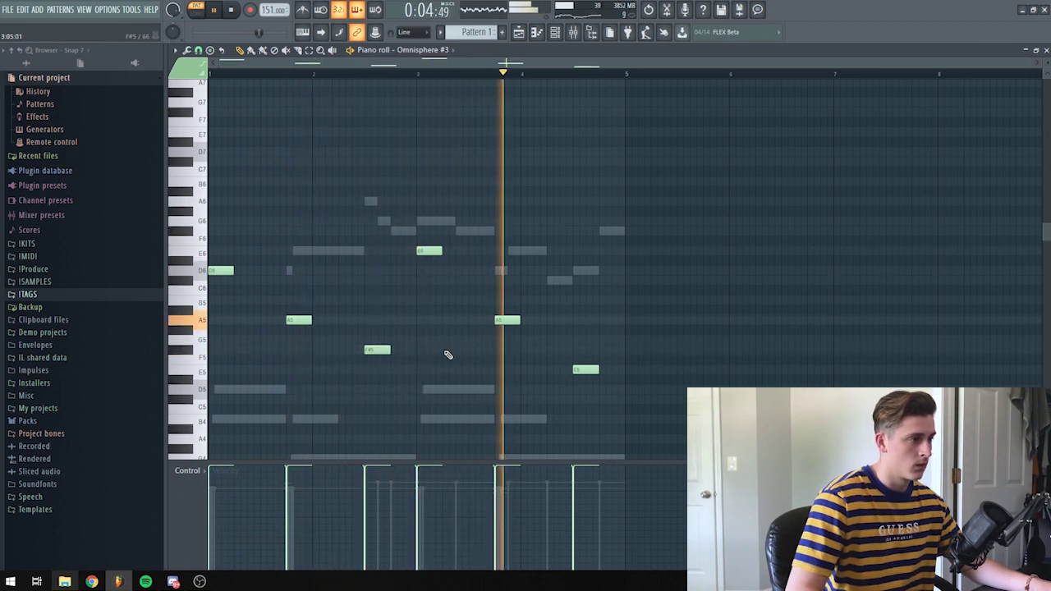
right_click(506, 318)
key(space)
click(497, 280)
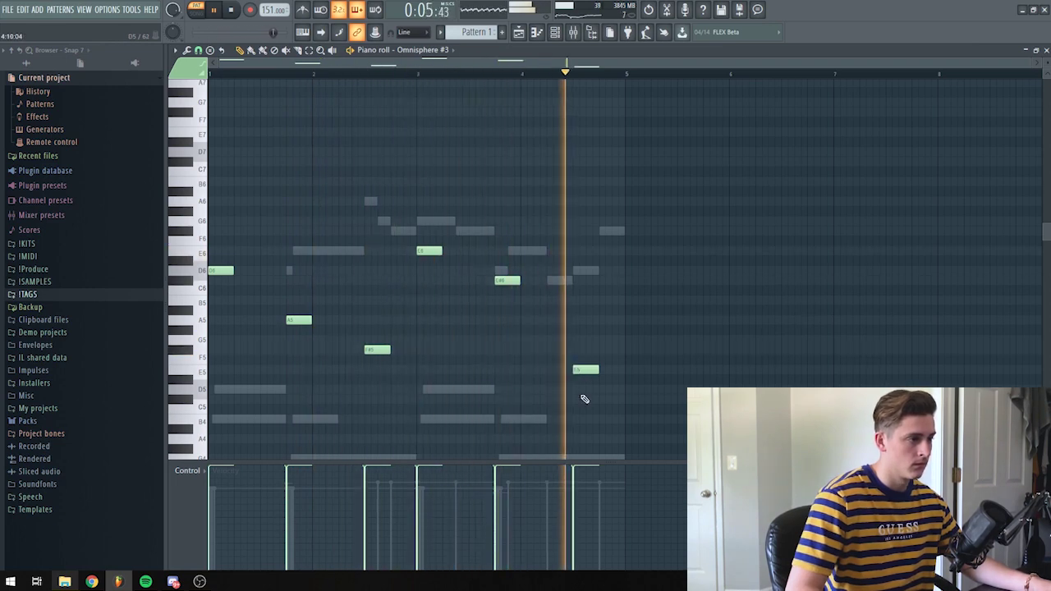
drag(585, 370, 580, 302)
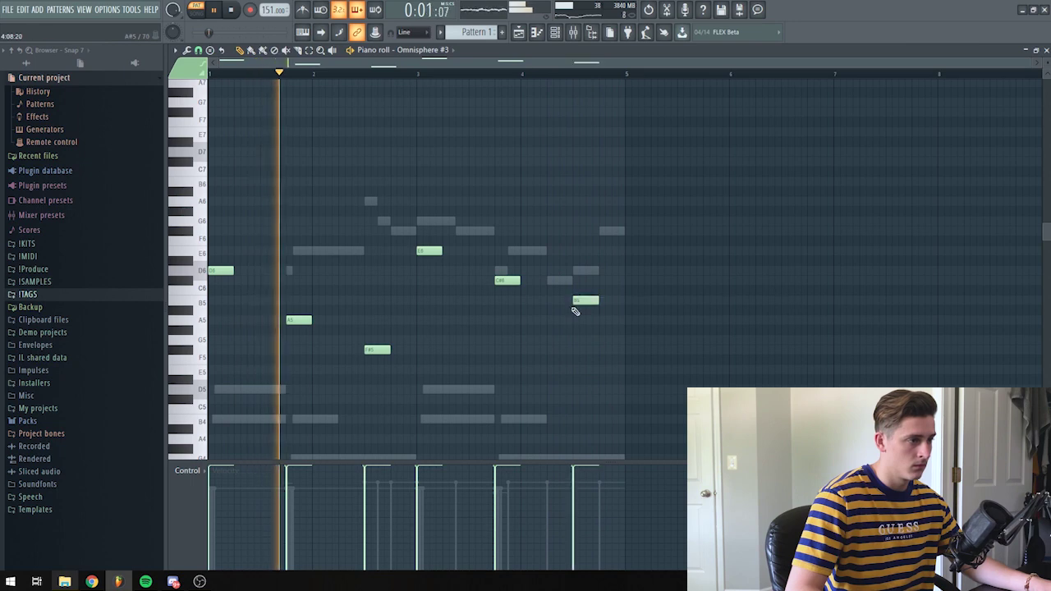
Add lower harmony notes of D5 under the first and third bell notes and E5 under the bar 3 note
scroll(240, 401, down, 3)
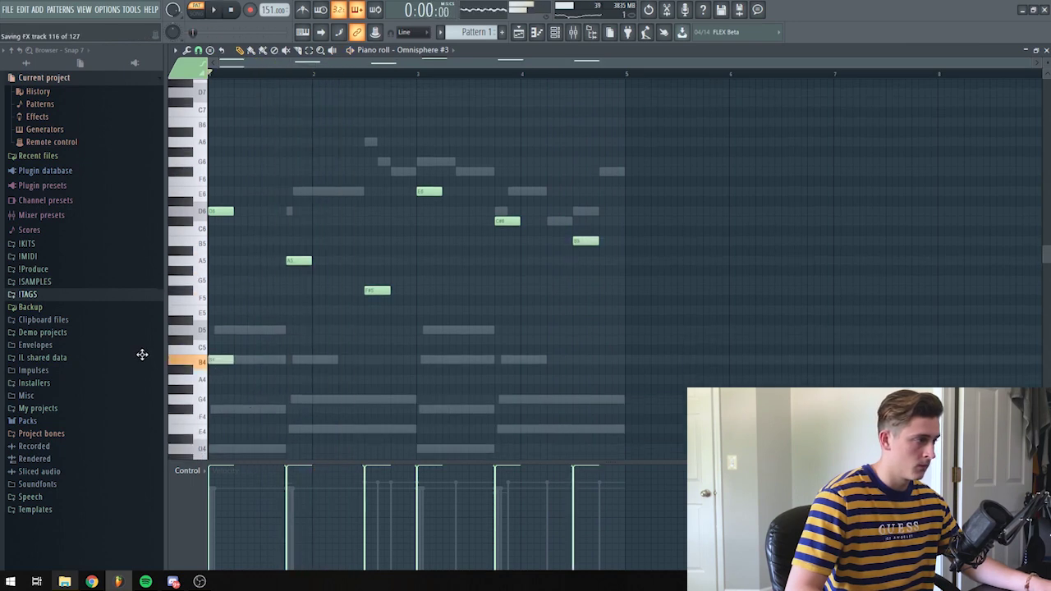
click(366, 331)
click(367, 331)
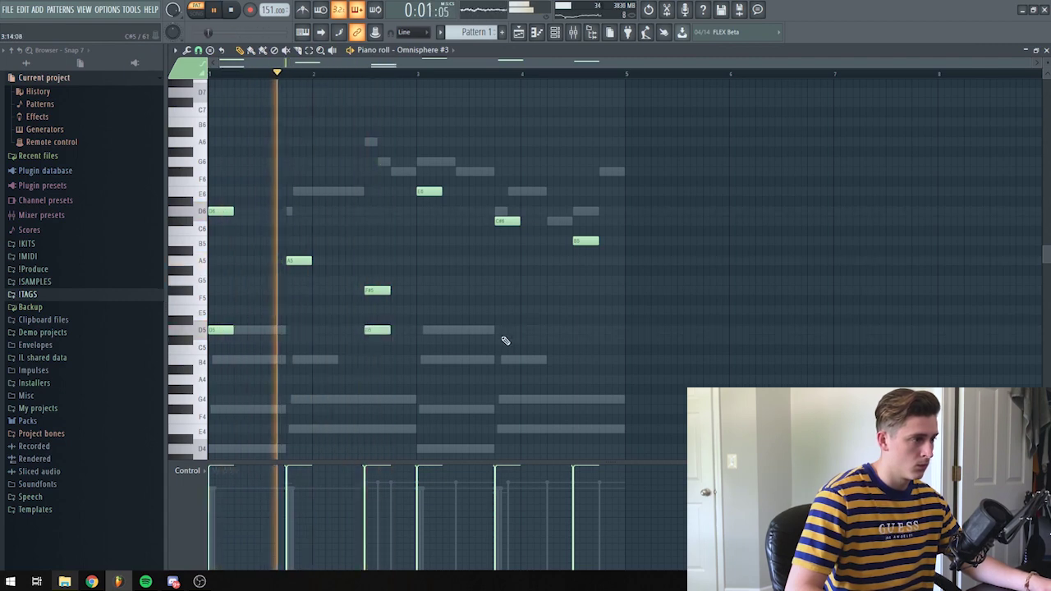
click(418, 331)
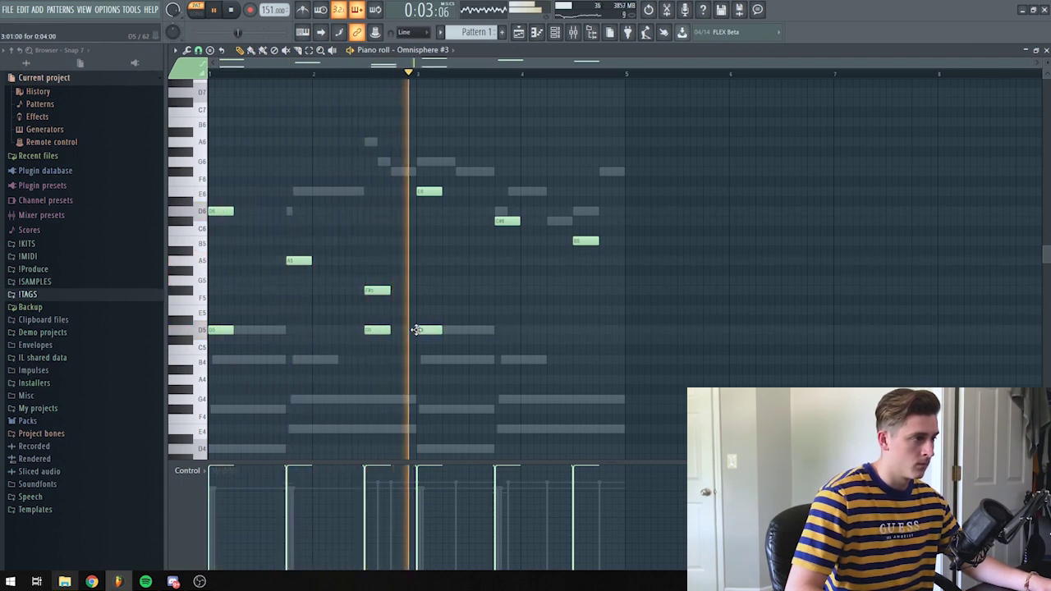
key(space)
click(421, 312)
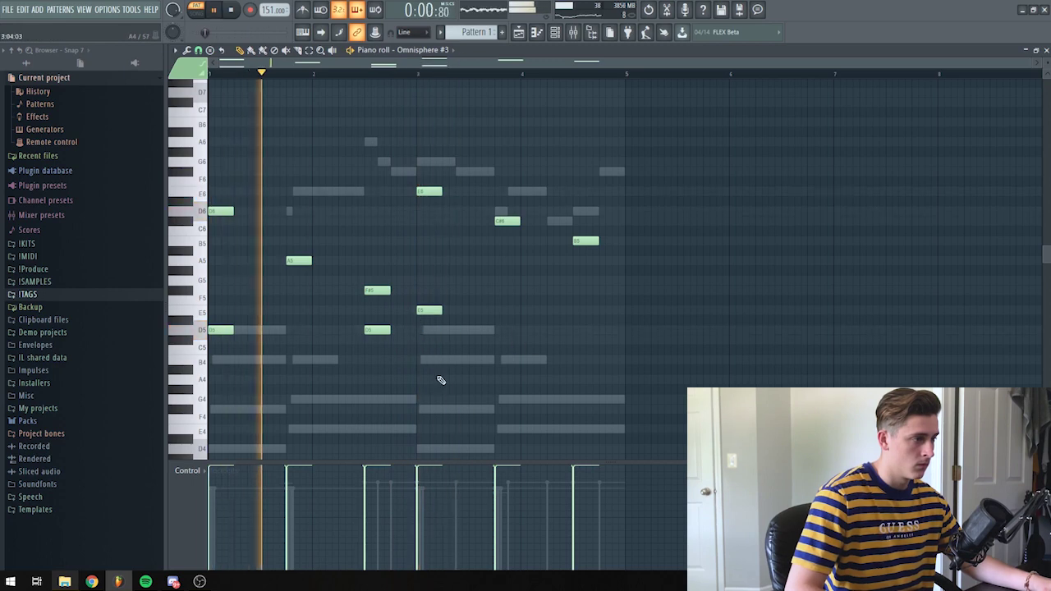
click(498, 310)
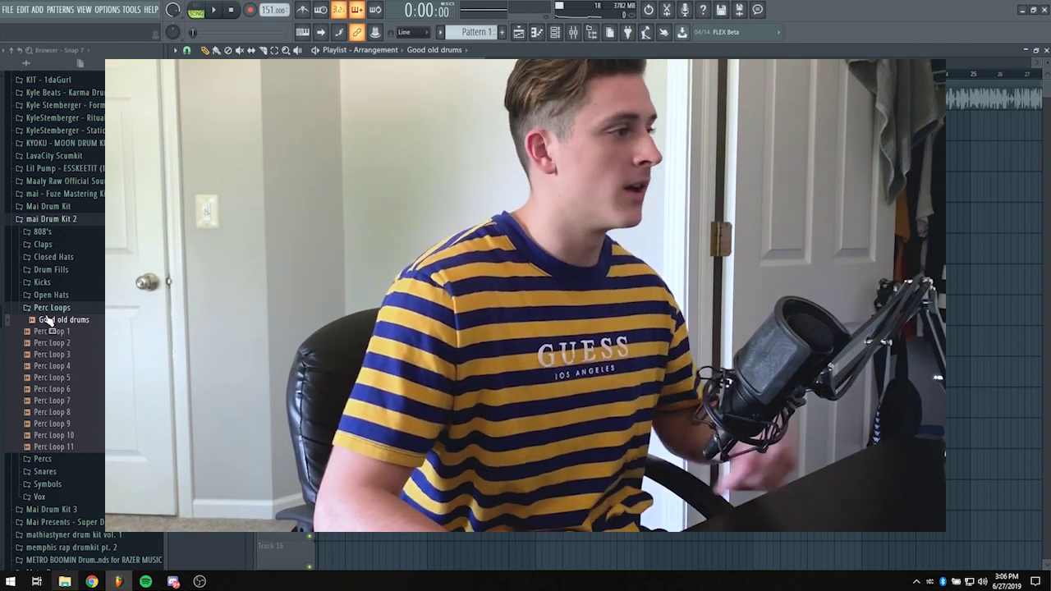
Place the Good old drums loop at bar 1 of Track 3, compare its end with Pattern 1, and play the arrangement
drag(47, 324, 380, 165)
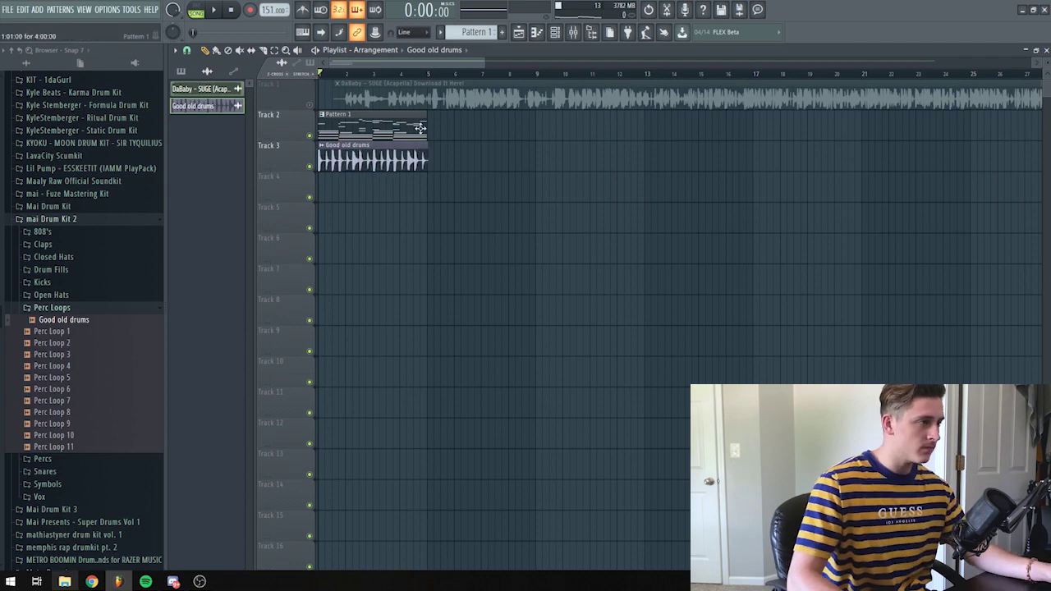
scroll(420, 79, up, 5)
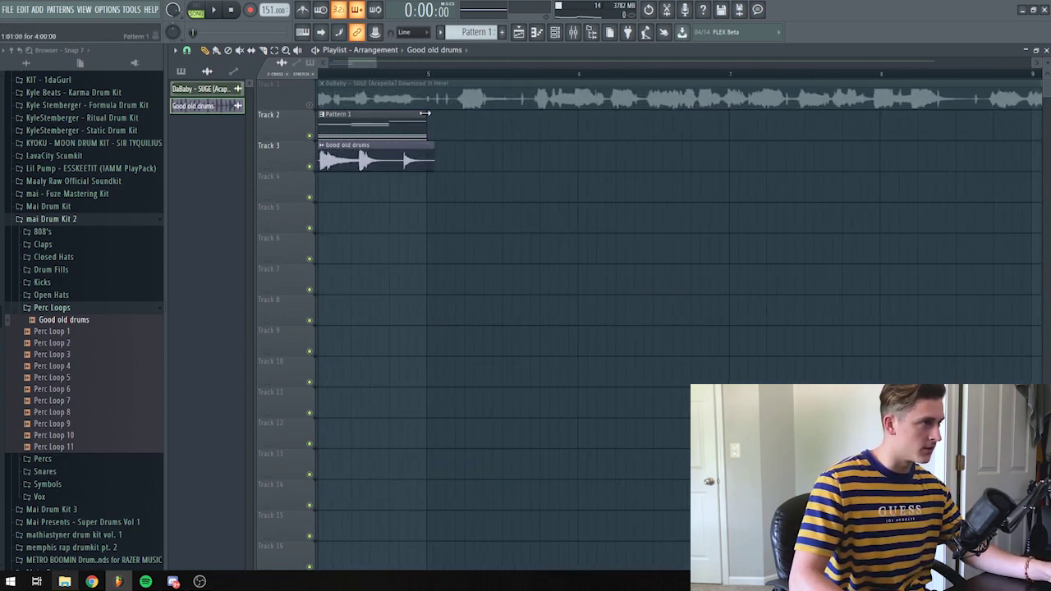
scroll(424, 78, up, 4)
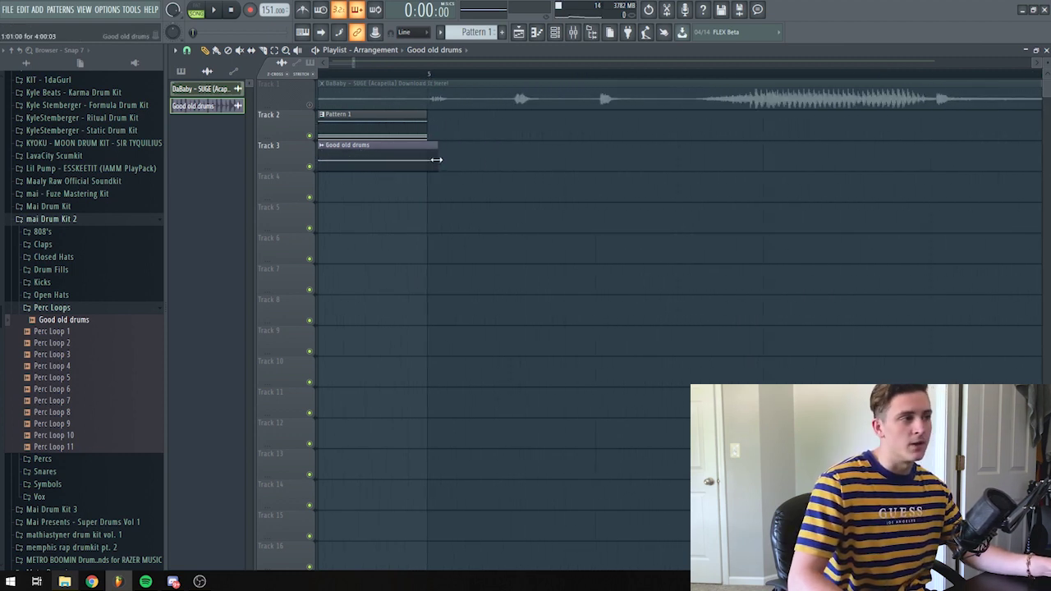
scroll(419, 65, down, 2)
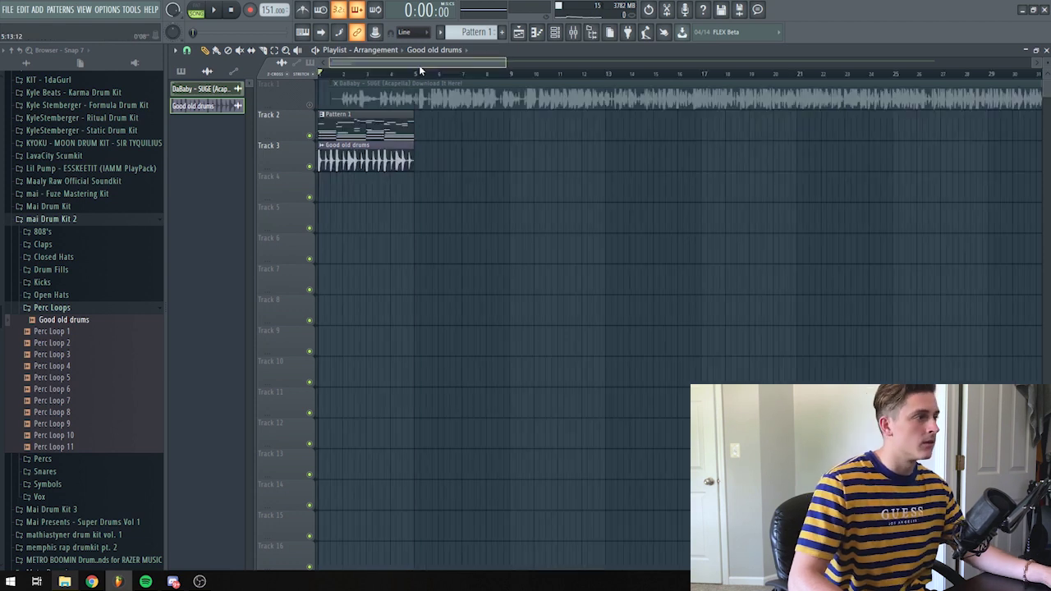
key(space)
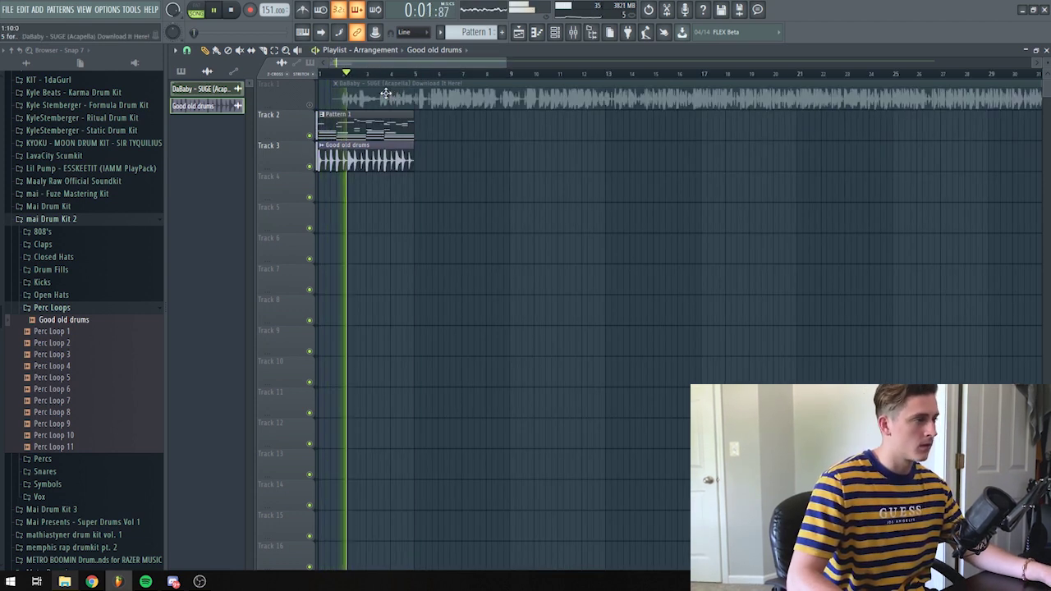